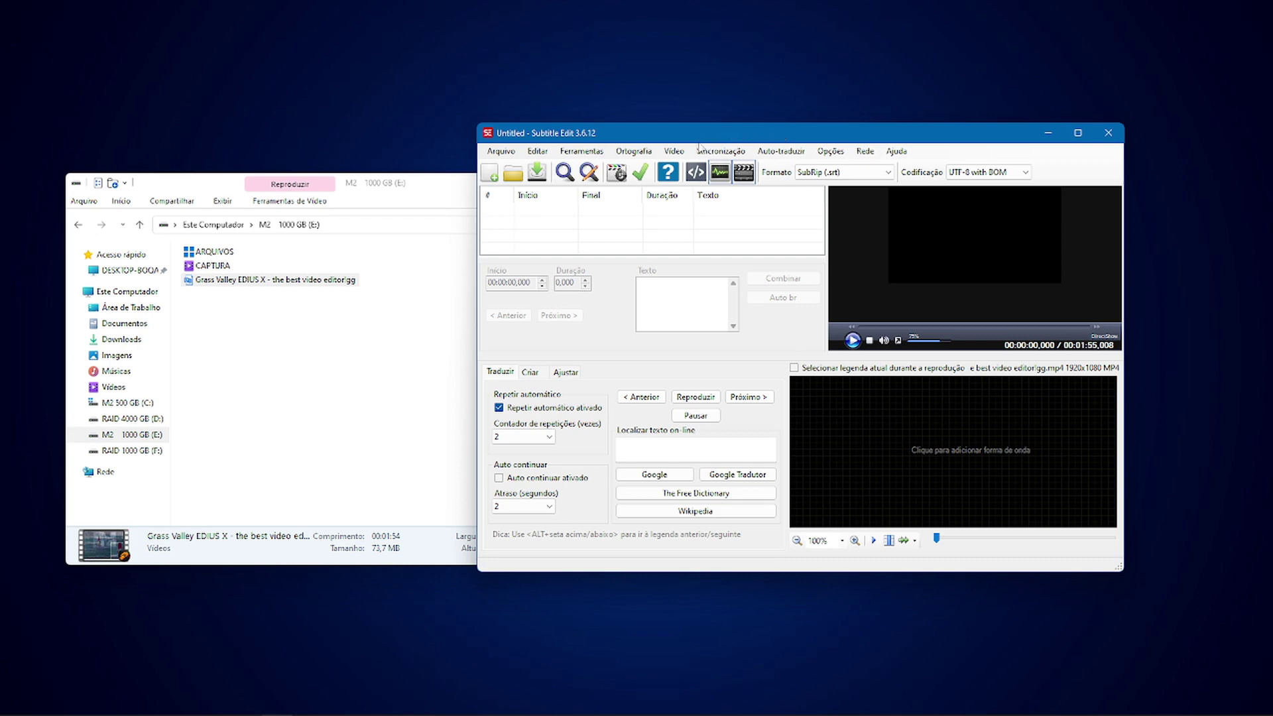
# Transcribe the loaded video's audio to text with Vosk/Kaldi, using the vosk-model-en-us-0.22-lgraph model with post-processing.
pyautogui.click(673, 153)
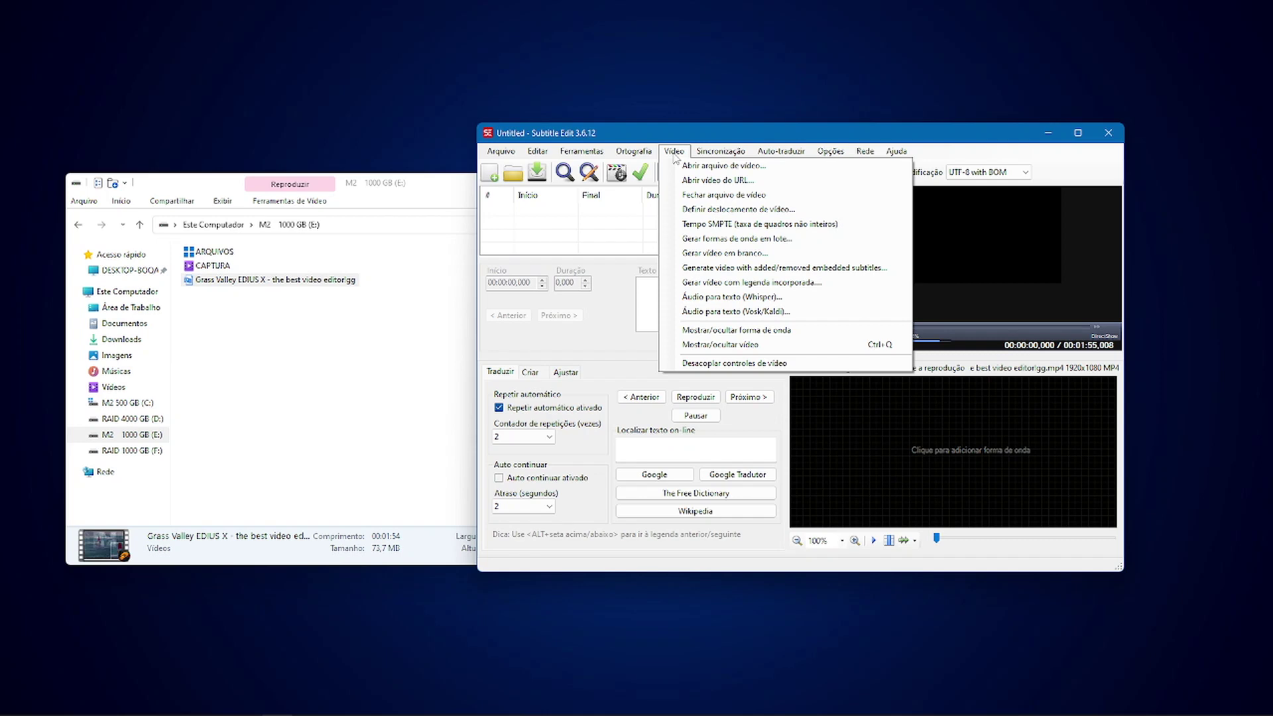
pyautogui.click(704, 316)
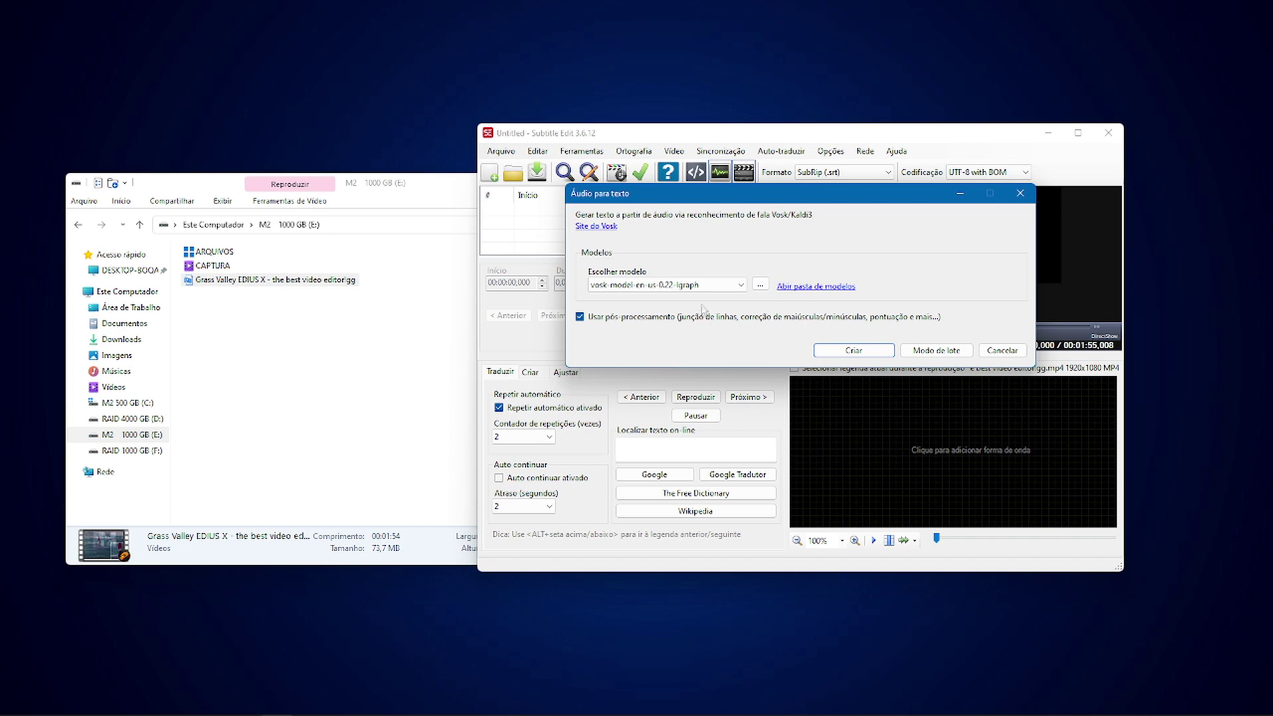
pyautogui.click(859, 352)
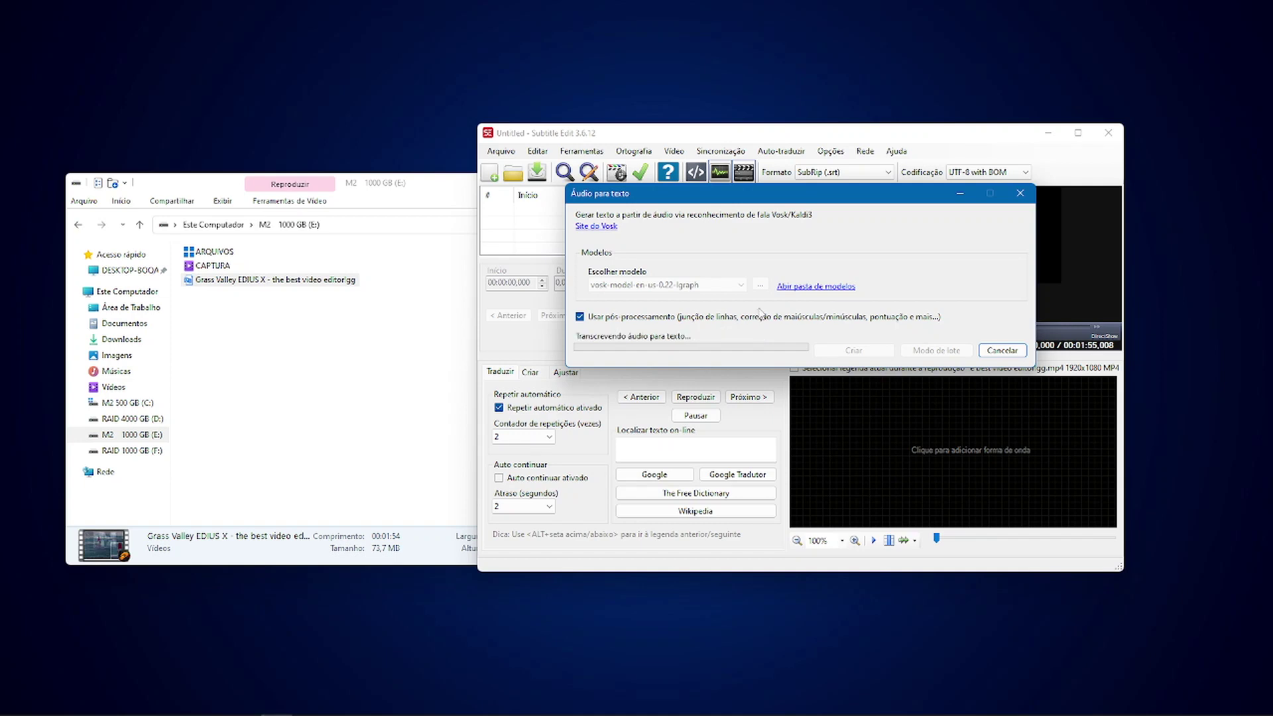
pyautogui.moveTo(774, 204); pyautogui.dragTo(760, 39)
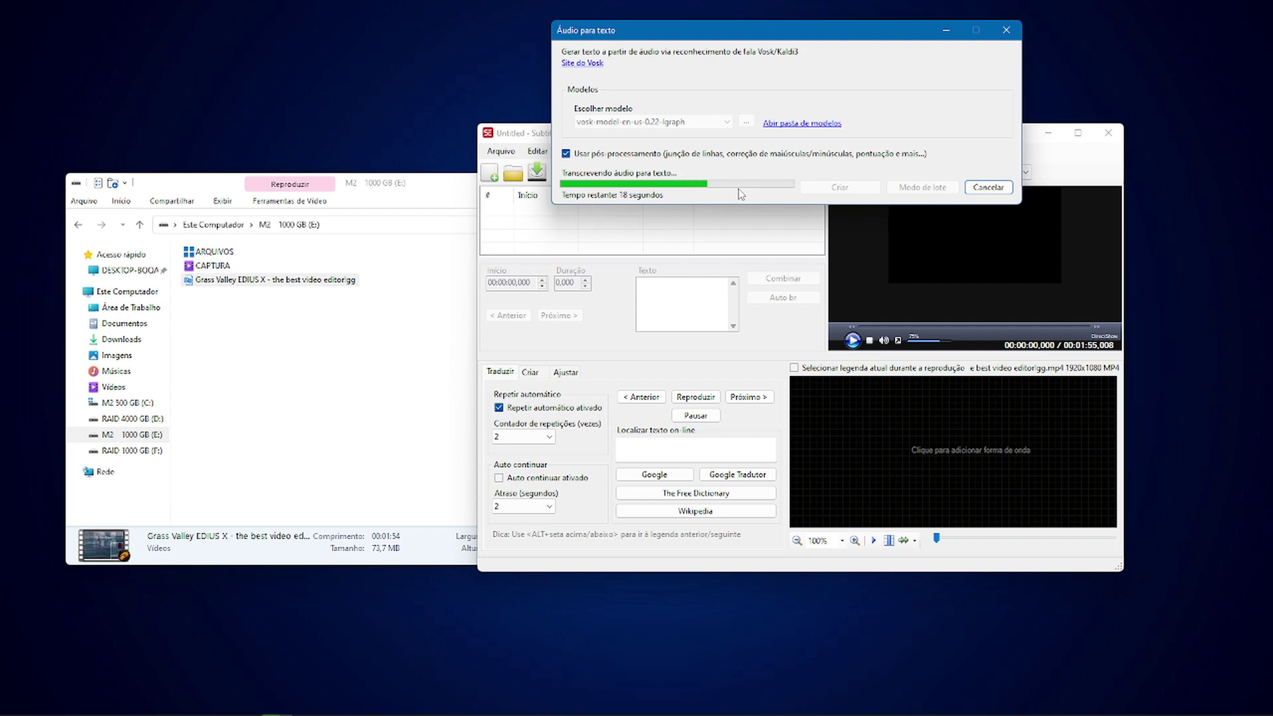
# Create a new folder named Nova pasta on the M2 1000 GB (E:) drive, then return to the transcription dialog.
pyautogui.rightClick(221, 335)
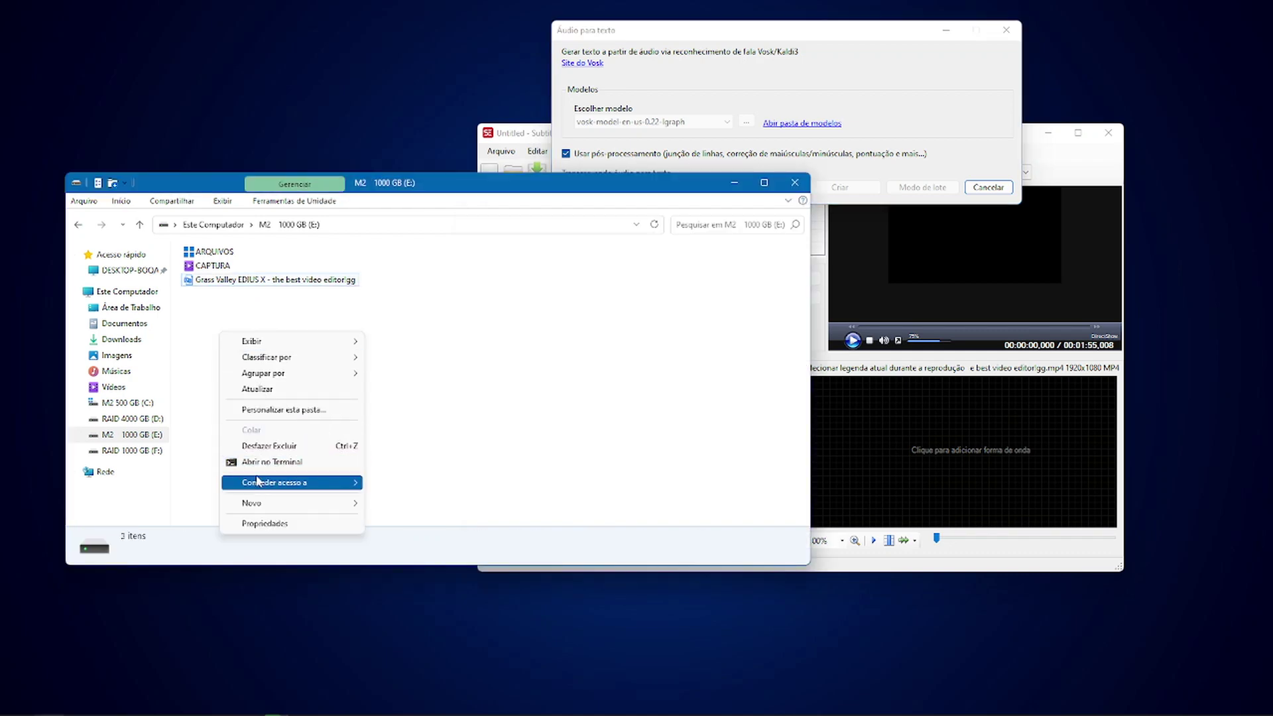
pyautogui.moveTo(265, 503)
pyautogui.click(392, 503)
pyautogui.click(491, 419)
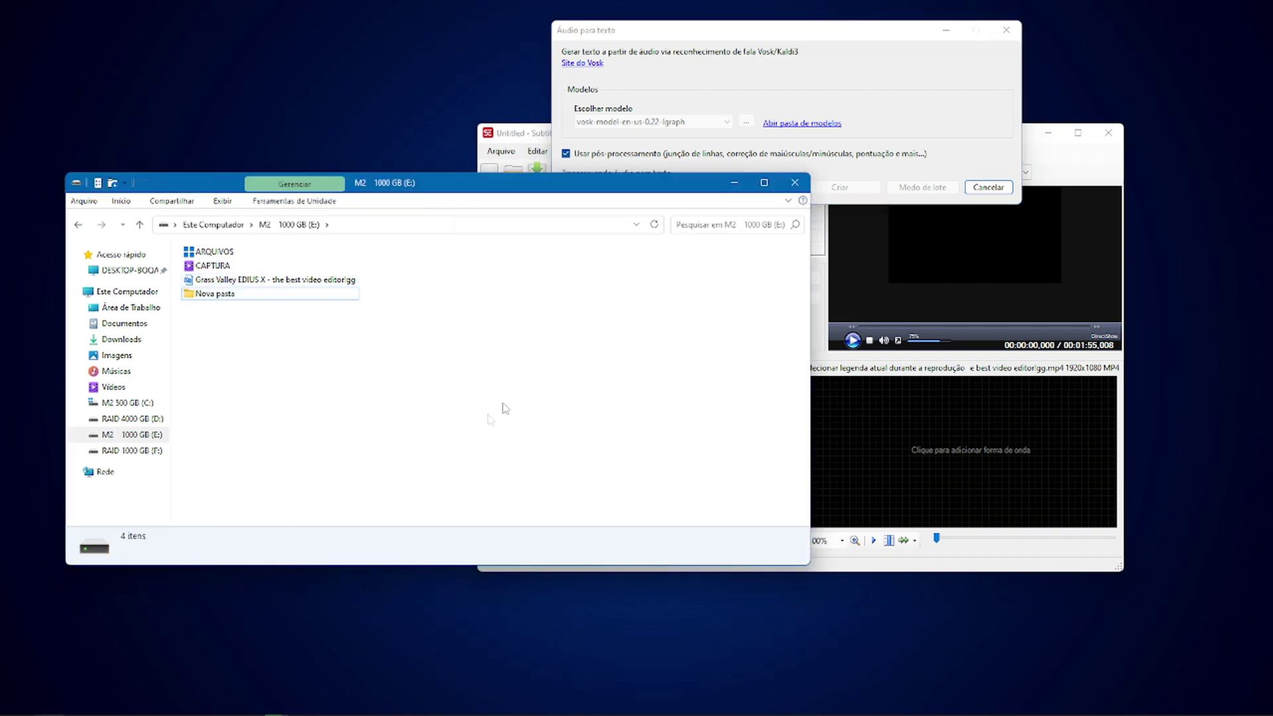
pyautogui.click(751, 32)
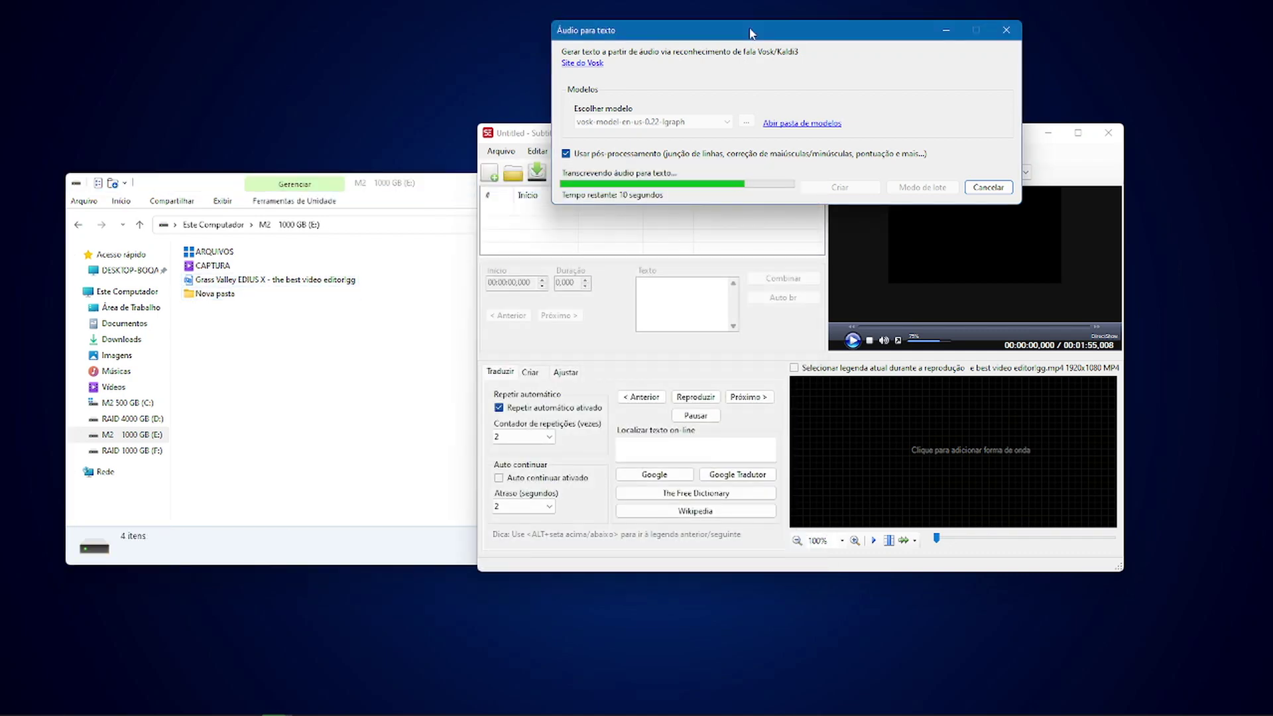
pyautogui.moveTo(751, 31); pyautogui.dragTo(731, 130)
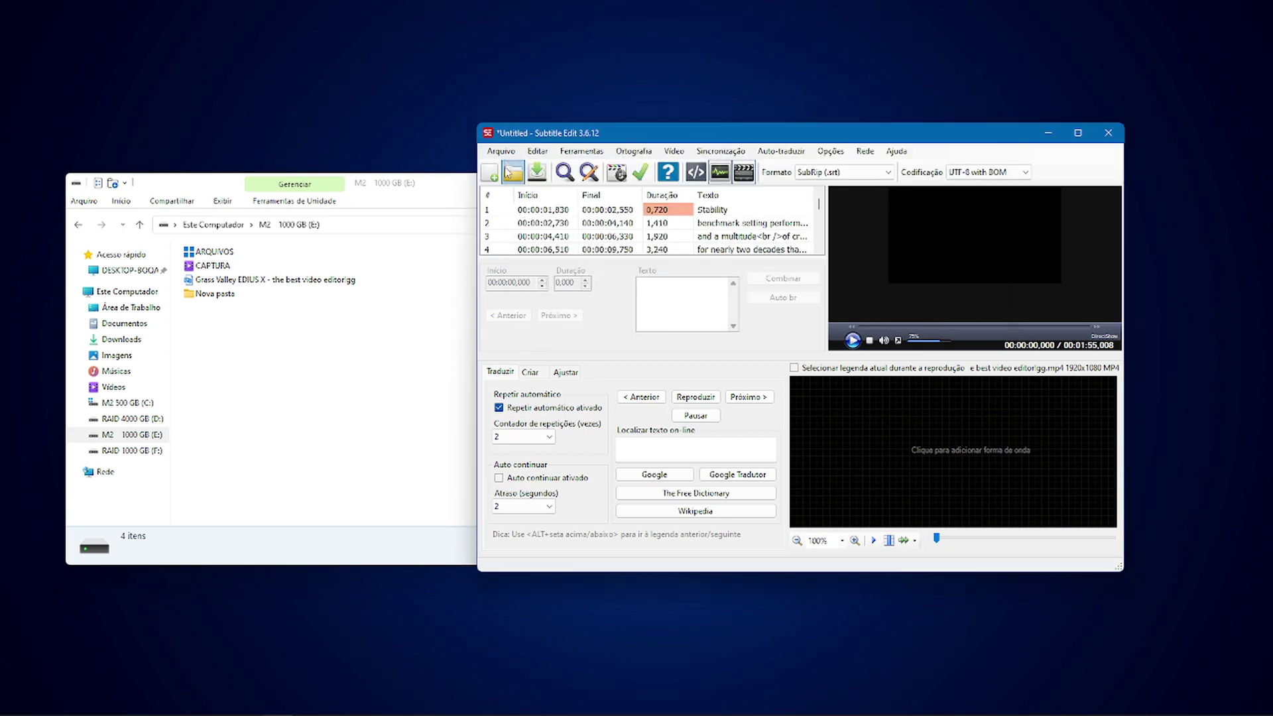
# Save the generated subtitles on drive E: as a SubRip file named after the Grass Valley EDIUS X video.
pyautogui.click(501, 151)
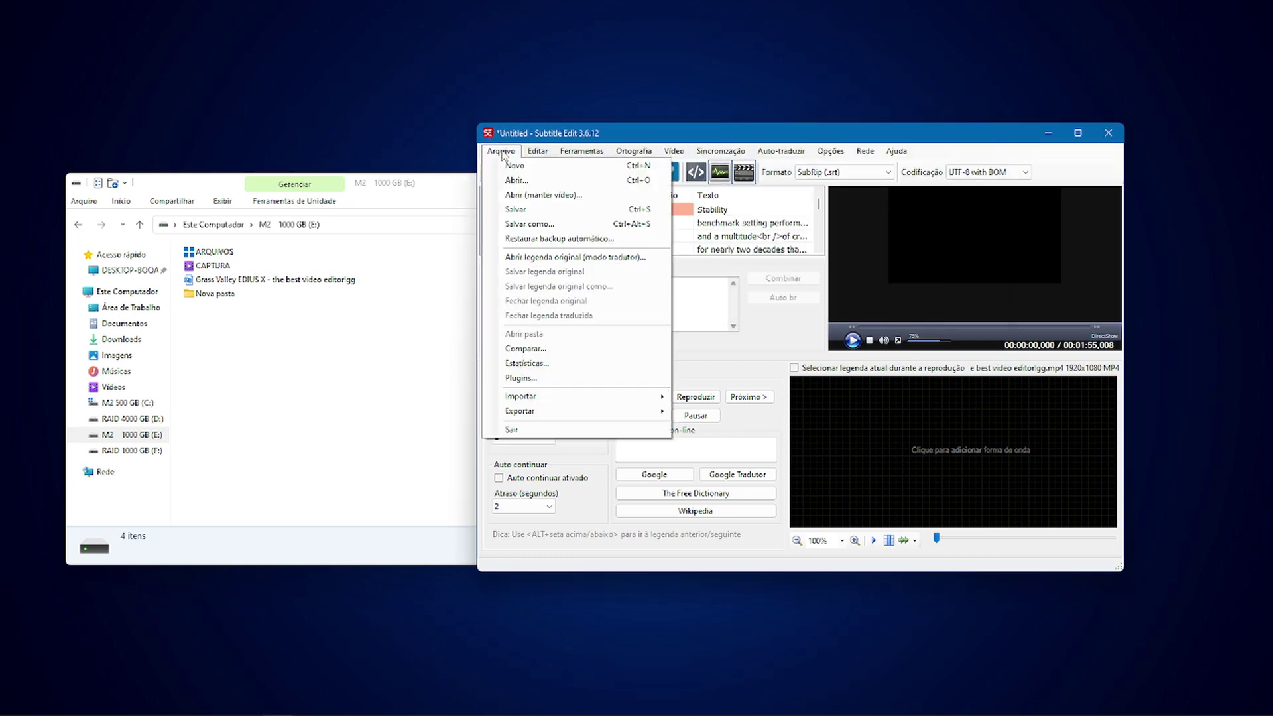
pyautogui.click(524, 225)
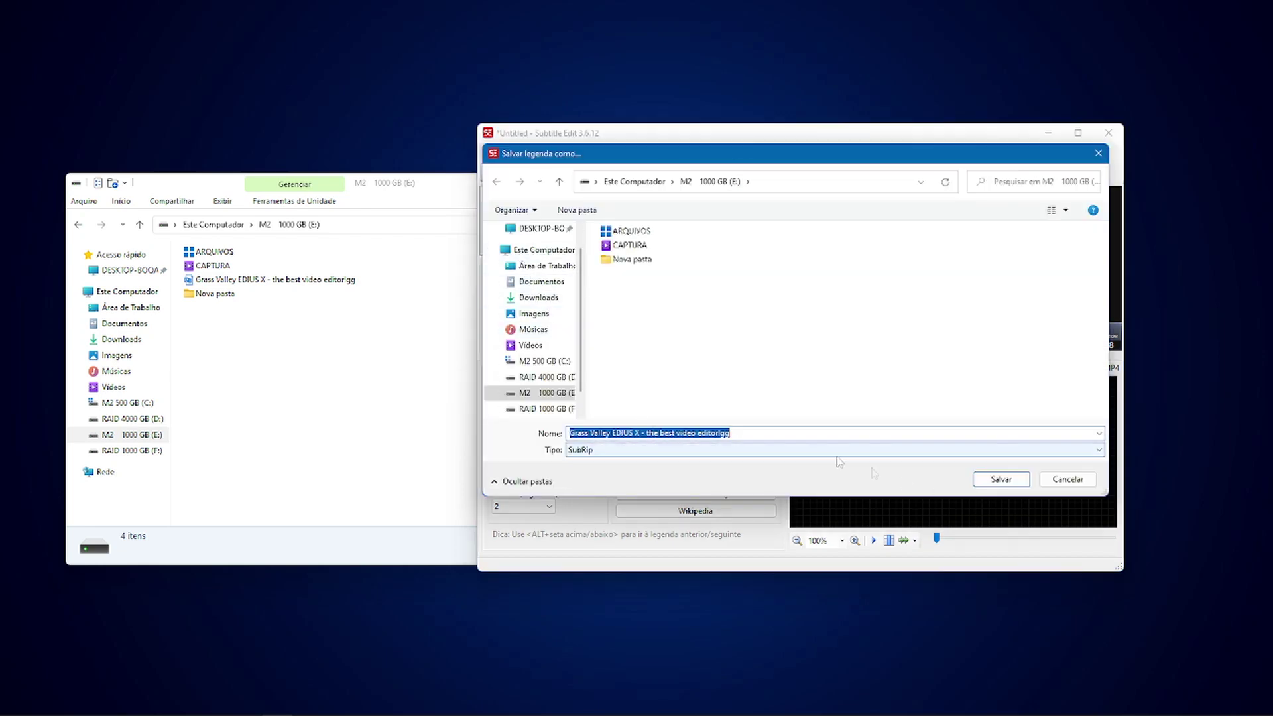
pyautogui.click(997, 479)
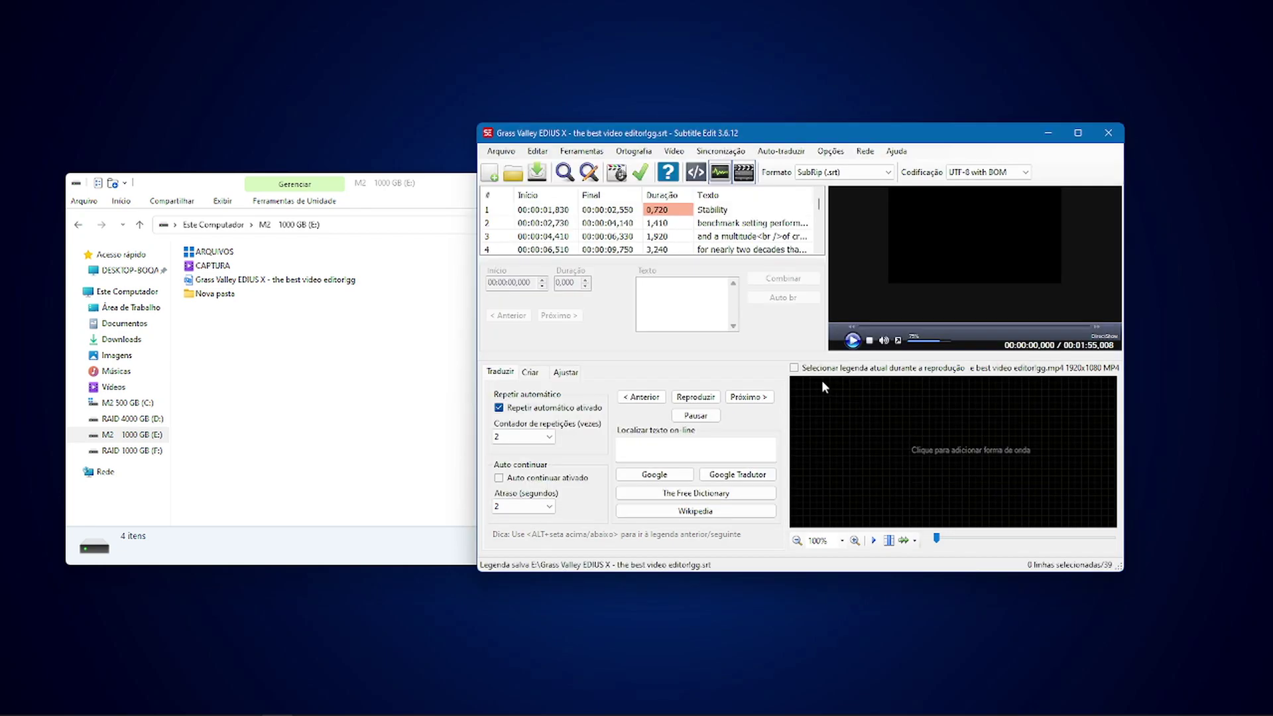
# Set up a Final Cut Pro + image export of the subtitles with font size 38 and yellow font color.
pyautogui.click(501, 153)
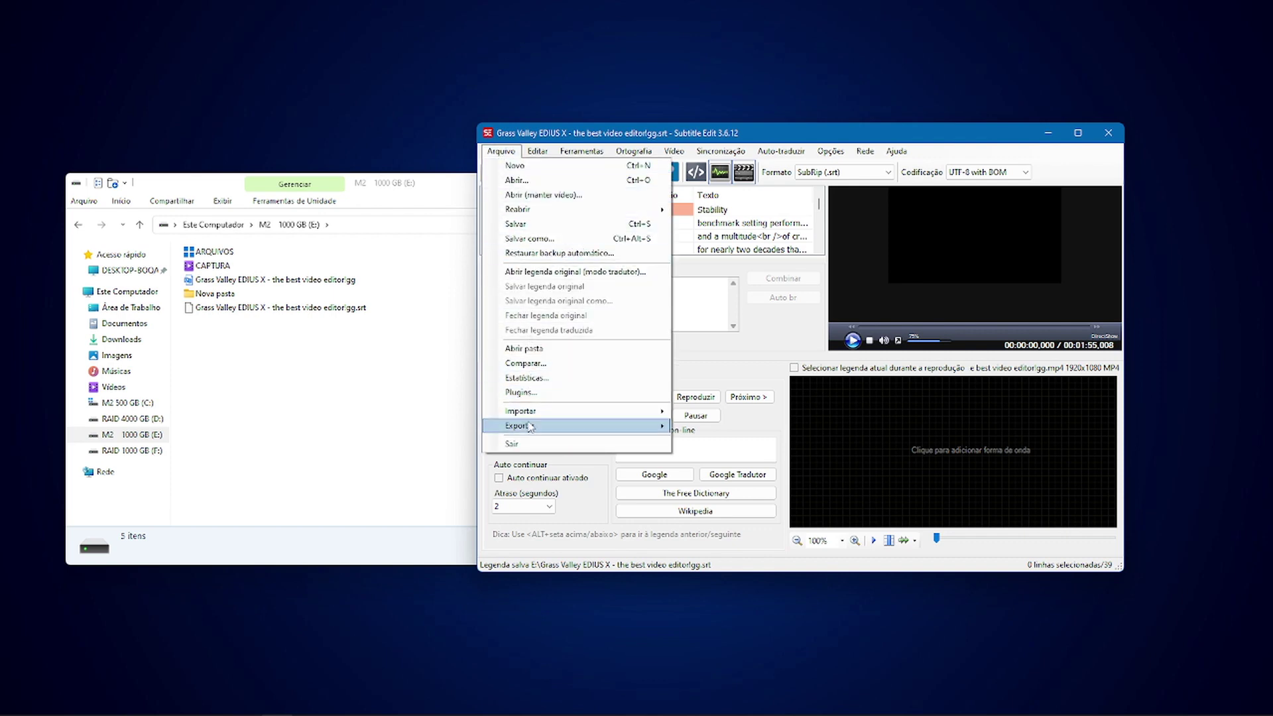
pyautogui.moveTo(530, 427)
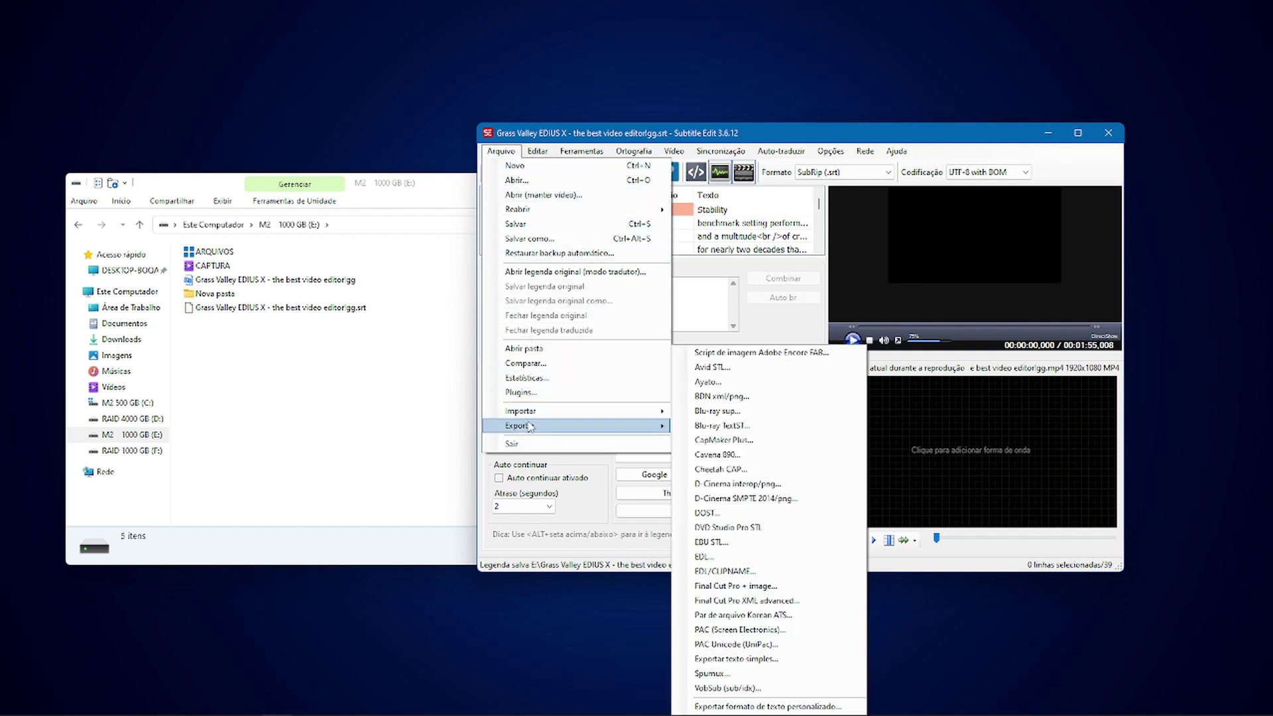
pyautogui.click(748, 587)
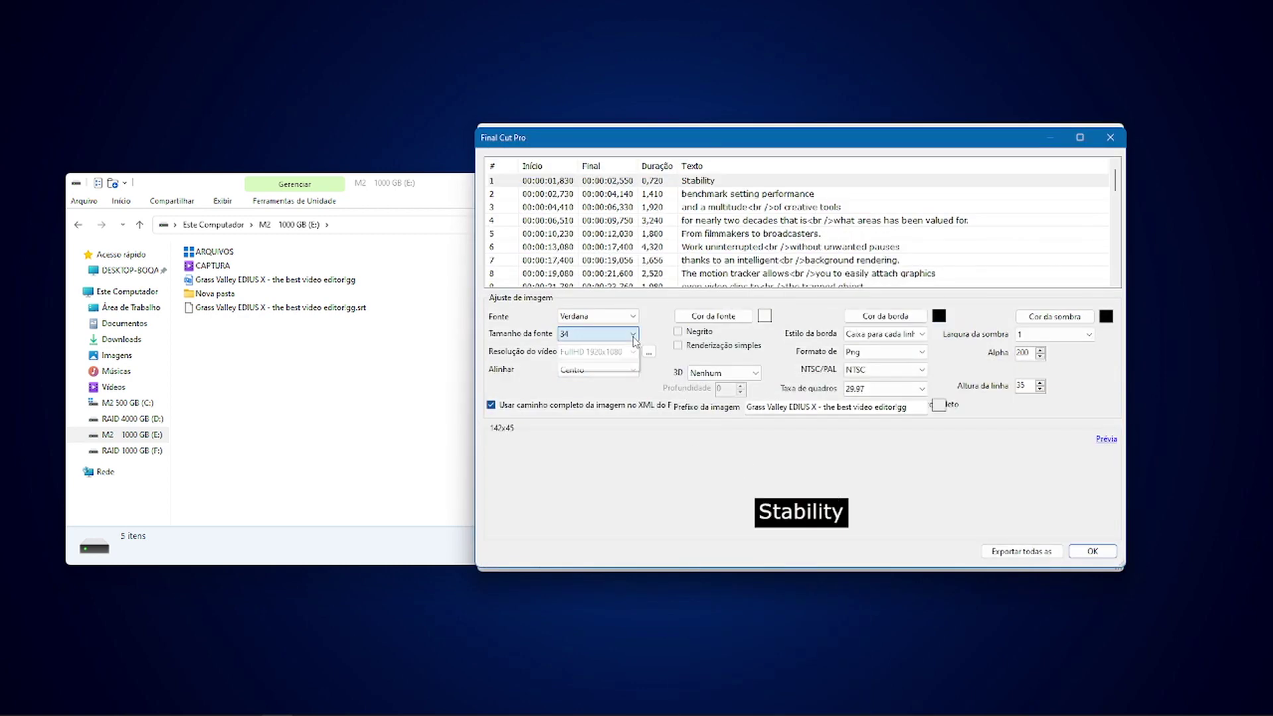
pyautogui.click(597, 333)
pyautogui.click(571, 387)
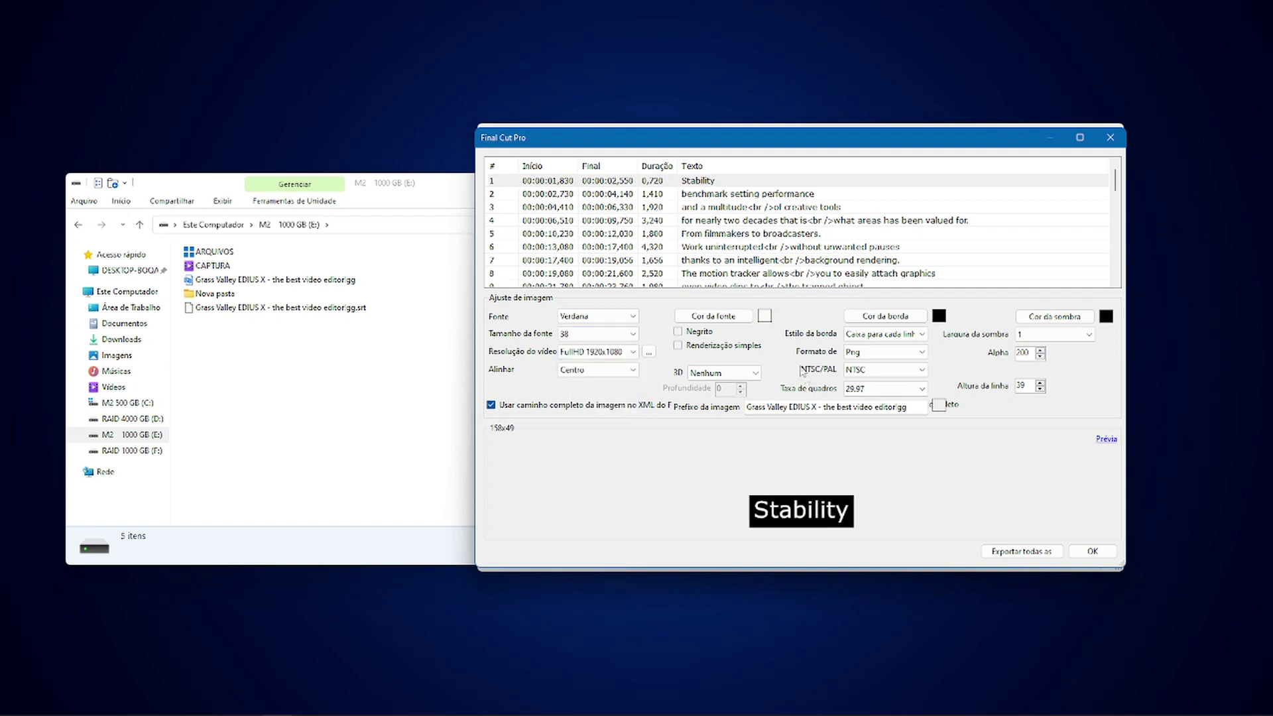
pyautogui.click(765, 316)
pyautogui.click(775, 239)
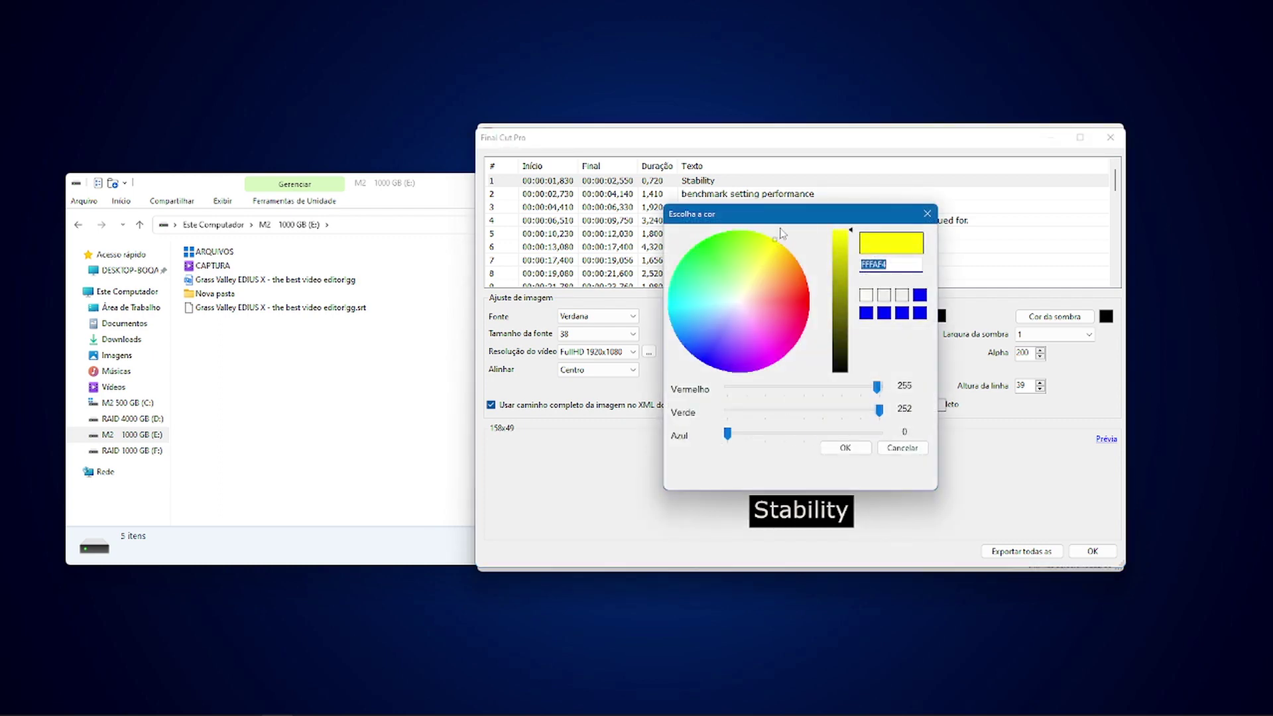
pyautogui.click(844, 449)
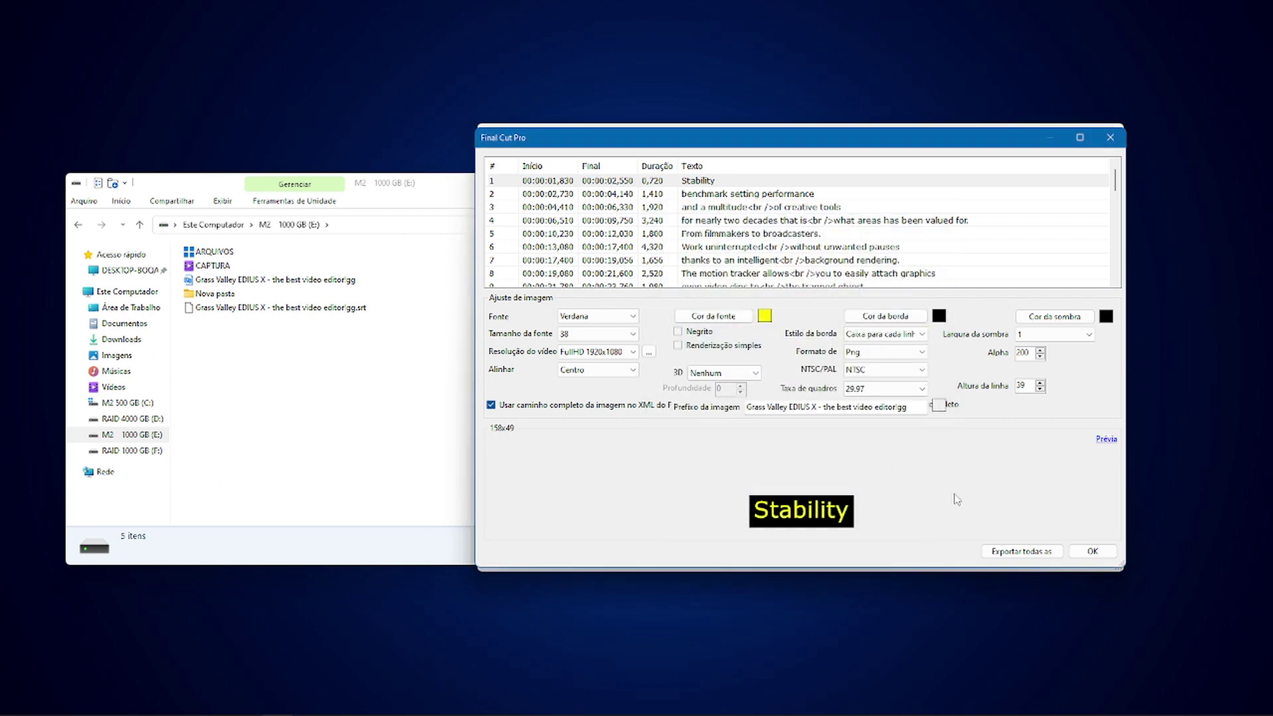
# Export all subtitles with their XML file into the Nova pasta folder, then close the export dialog and Subtitle Edit.
pyautogui.click(1026, 553)
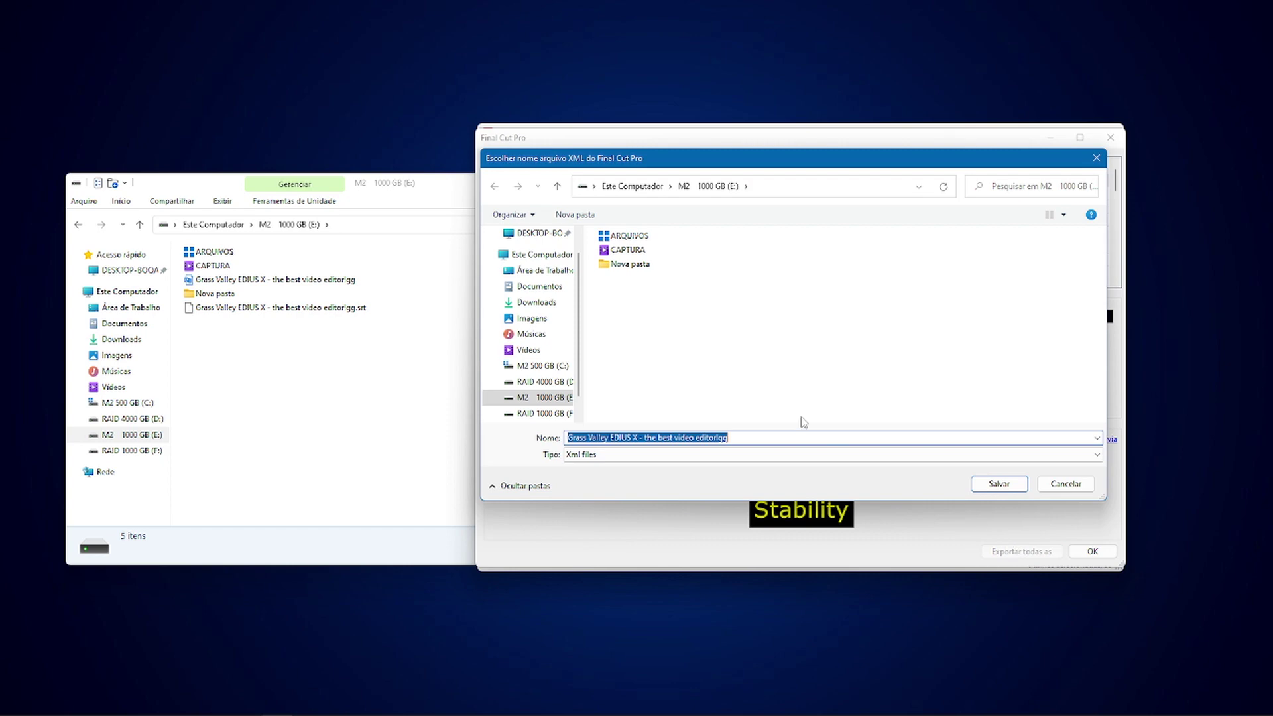
pyautogui.doubleClick(623, 264)
pyautogui.click(974, 489)
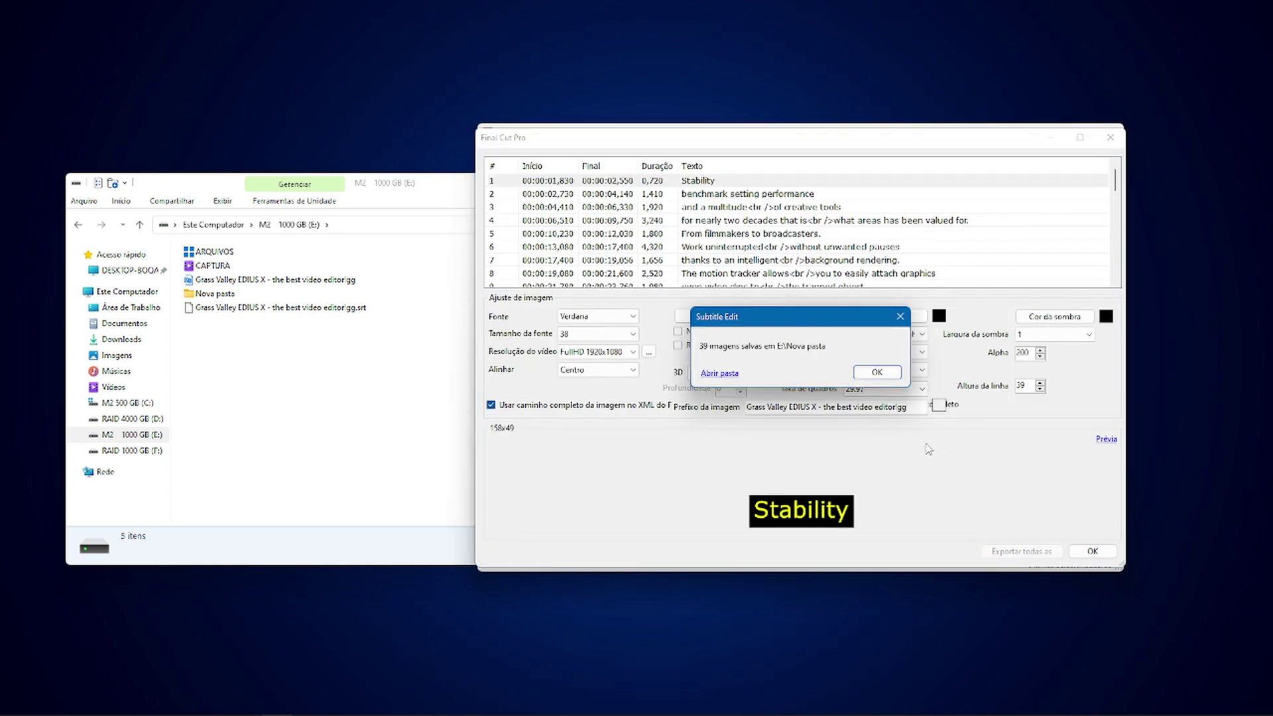
pyautogui.click(878, 377)
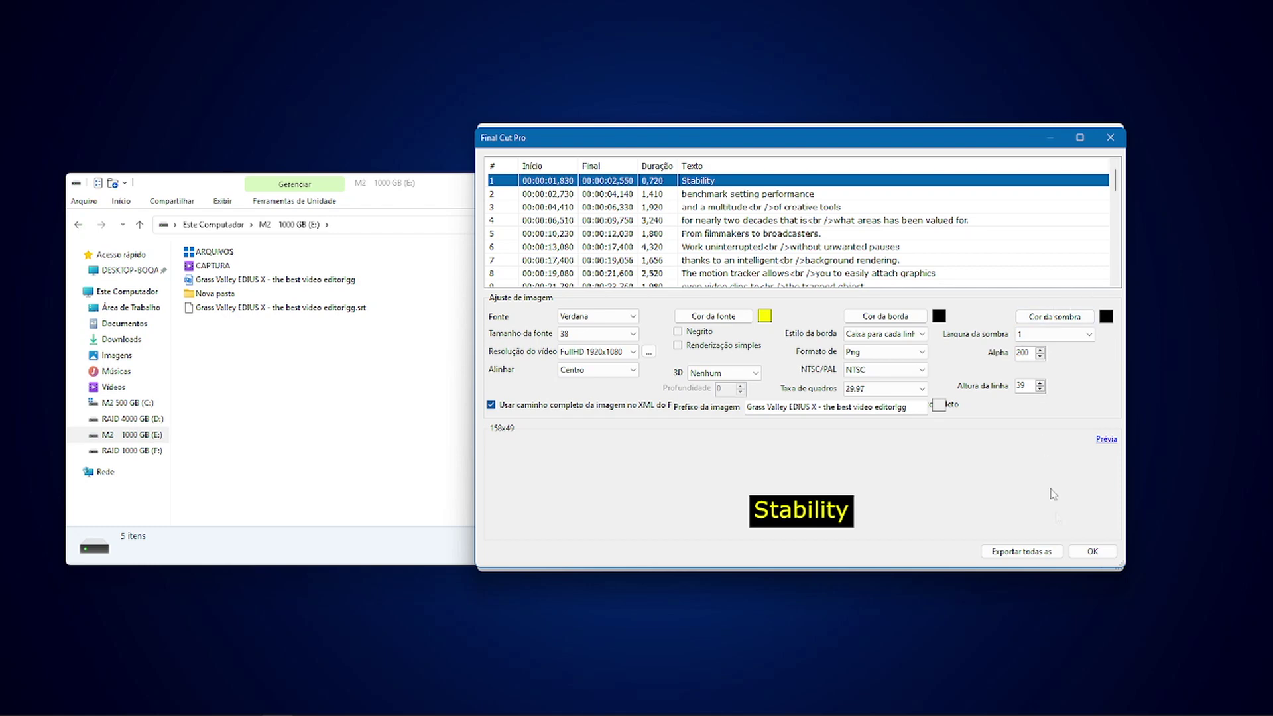
pyautogui.click(1092, 550)
pyautogui.click(1108, 136)
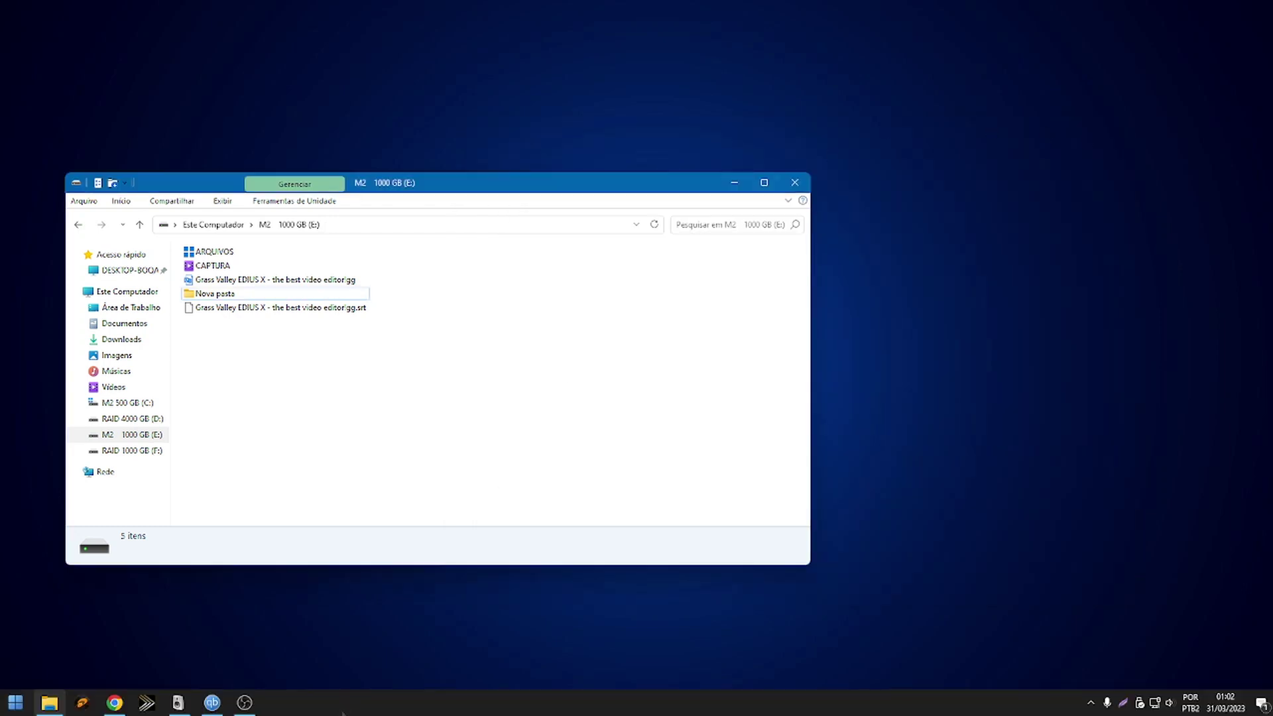
# Switch to EDIUS and import the Final Cut Pro XML project from the Nova pasta folder on drive E:.
pyautogui.click(152, 703)
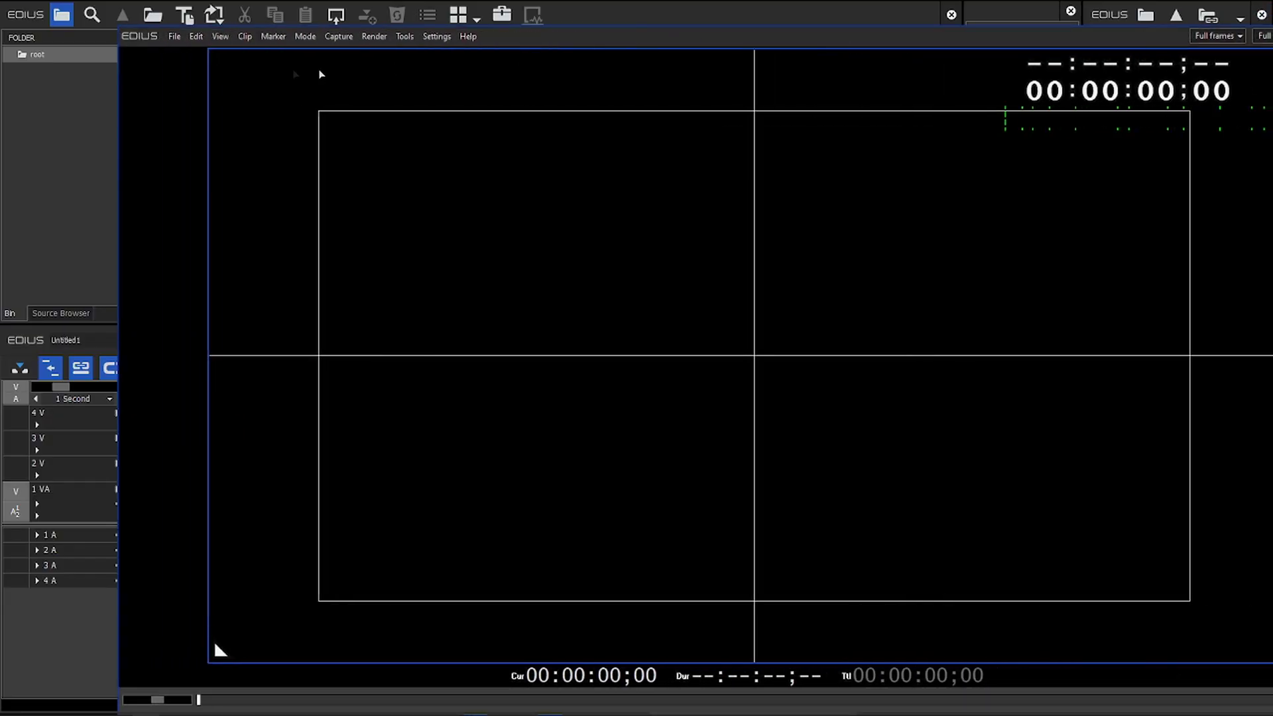
pyautogui.click(175, 36)
pyautogui.moveTo(291, 223)
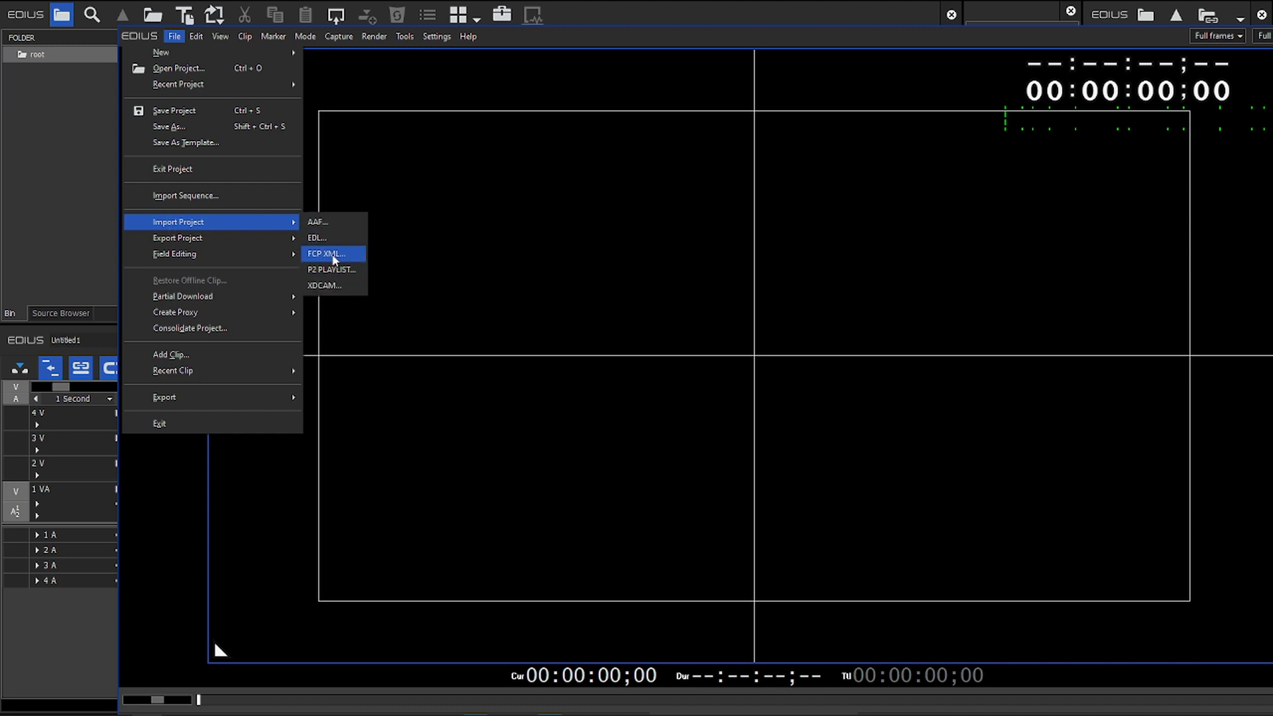
pyautogui.click(330, 253)
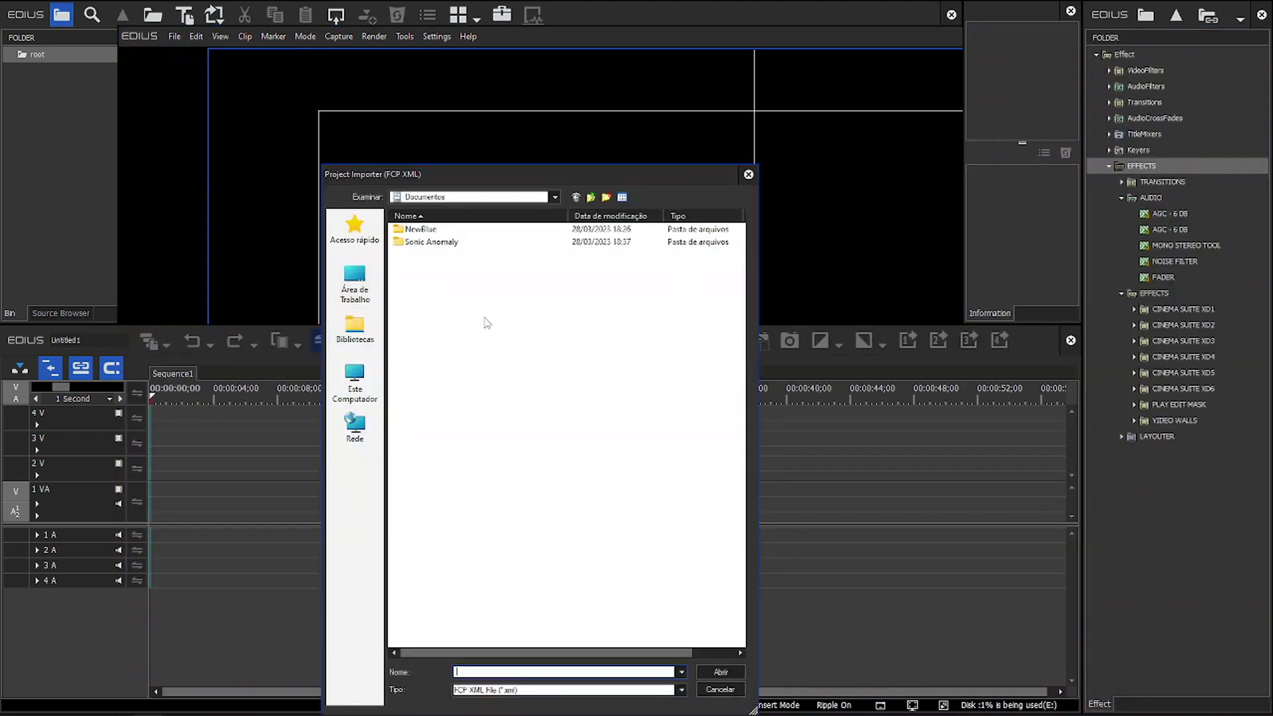
pyautogui.click(552, 197)
pyautogui.click(459, 358)
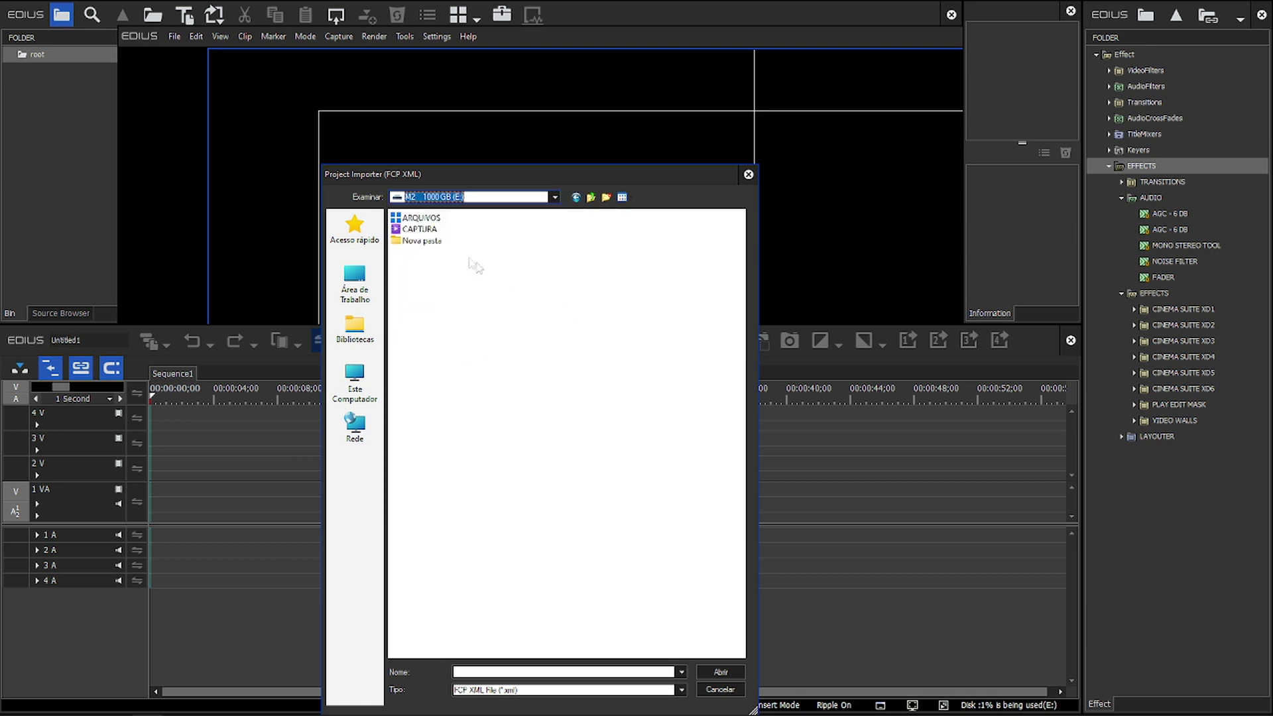
pyautogui.click(431, 246)
pyautogui.doubleClick(431, 245)
pyautogui.doubleClick(424, 219)
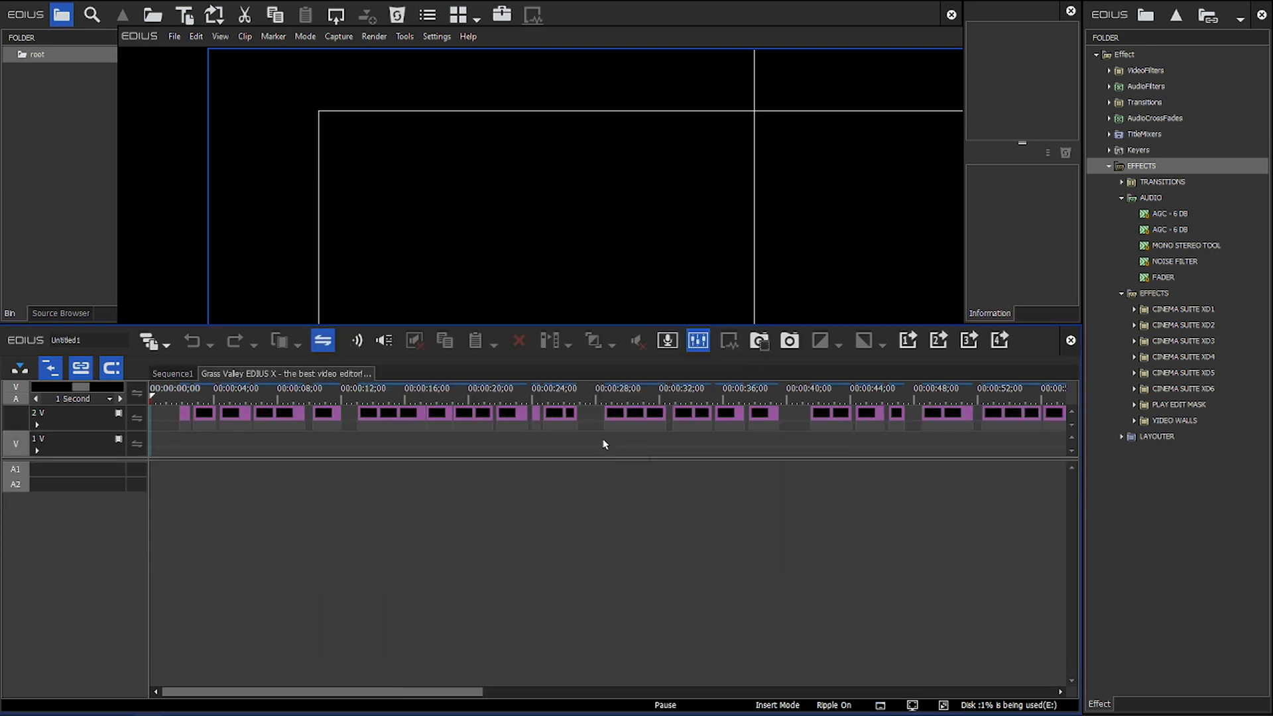
# Preview an imported subtitle near the start of the sequence and place the EDIUS X video at the beginning of track 1 V.
pyautogui.click(236, 394)
pyautogui.moveTo(571, 39); pyautogui.dragTo(465, 12)
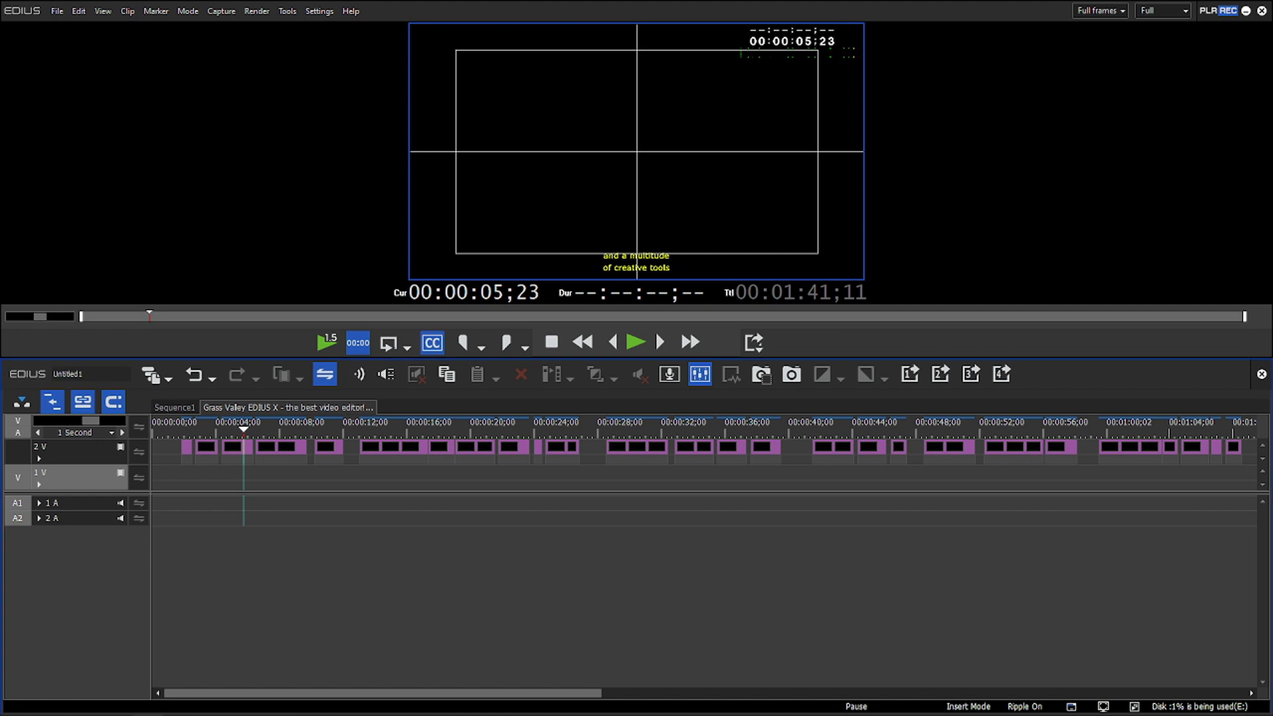
pyautogui.moveTo(40, 464); pyautogui.dragTo(145, 487)
# Play the opening seconds of the sequence to check the subtitles over the video.
pyautogui.moveTo(244, 430); pyautogui.dragTo(182, 434)
pyautogui.press('space')
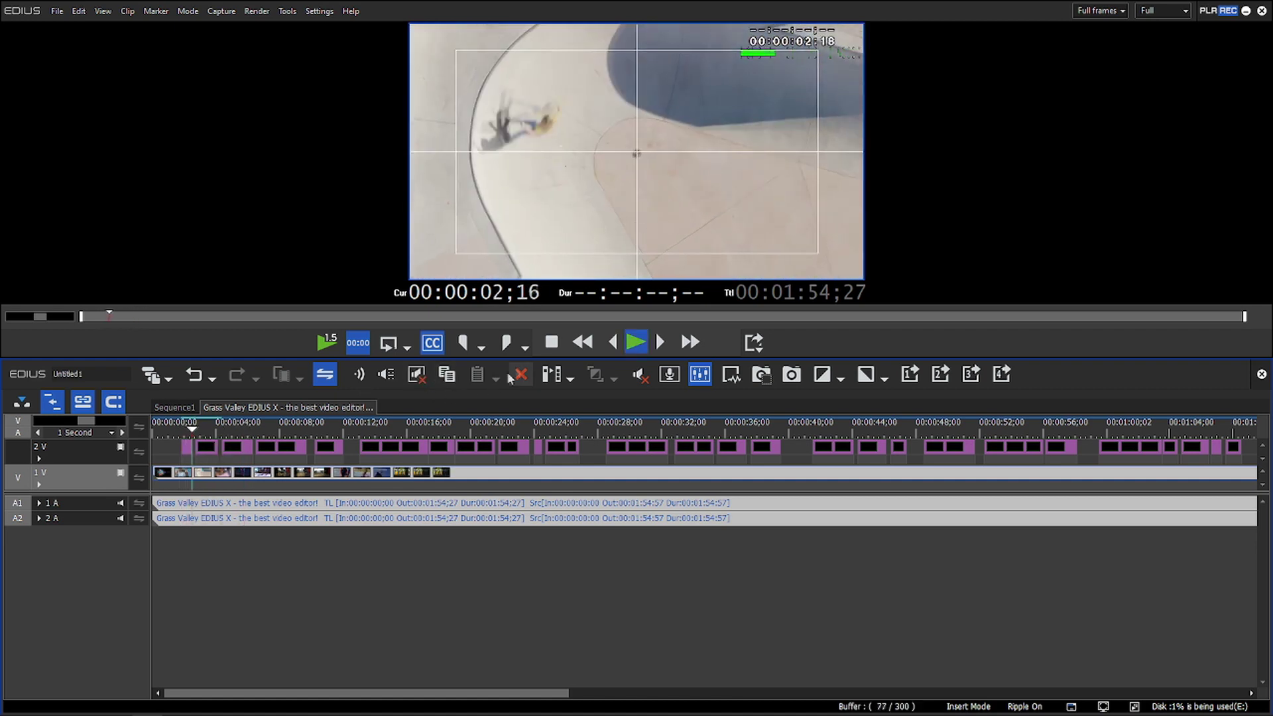
pyautogui.press('space')
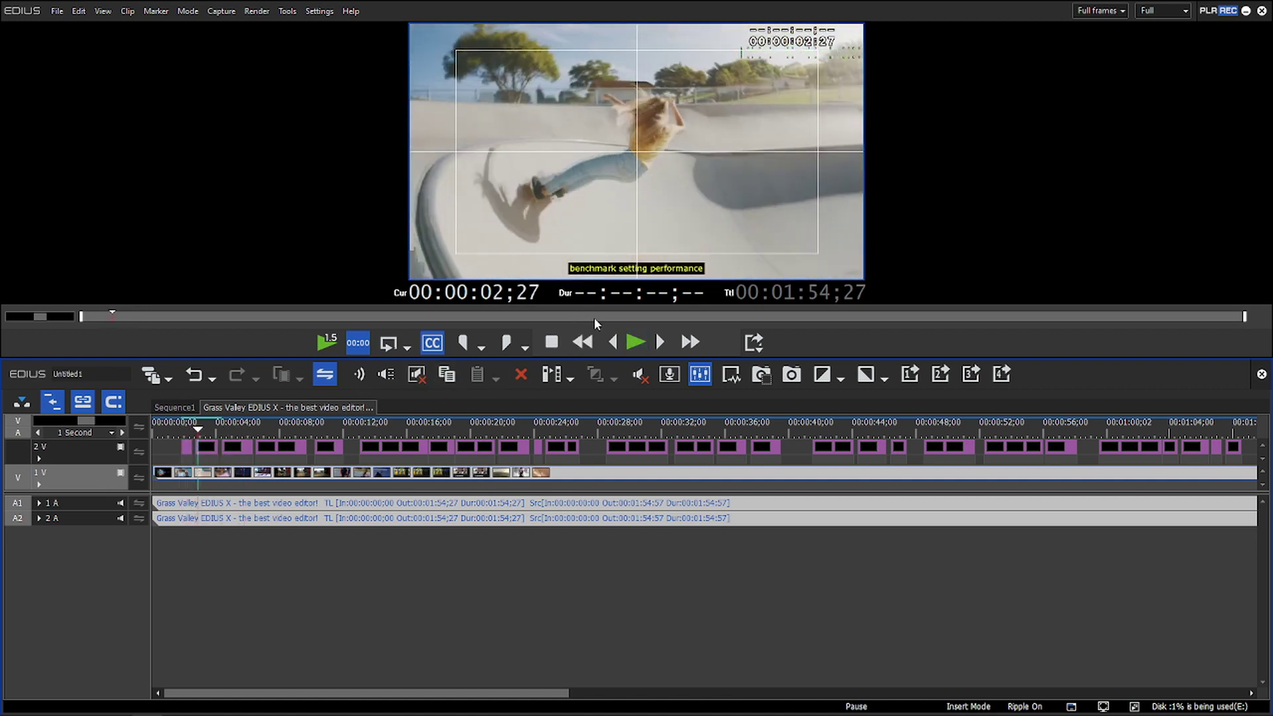
# Enlarge the preview area and move the "for nearly two decades" subtitle clip slightly upward with the Layouter.
pyautogui.moveTo(564, 358); pyautogui.dragTo(564, 419)
pyautogui.press('space')
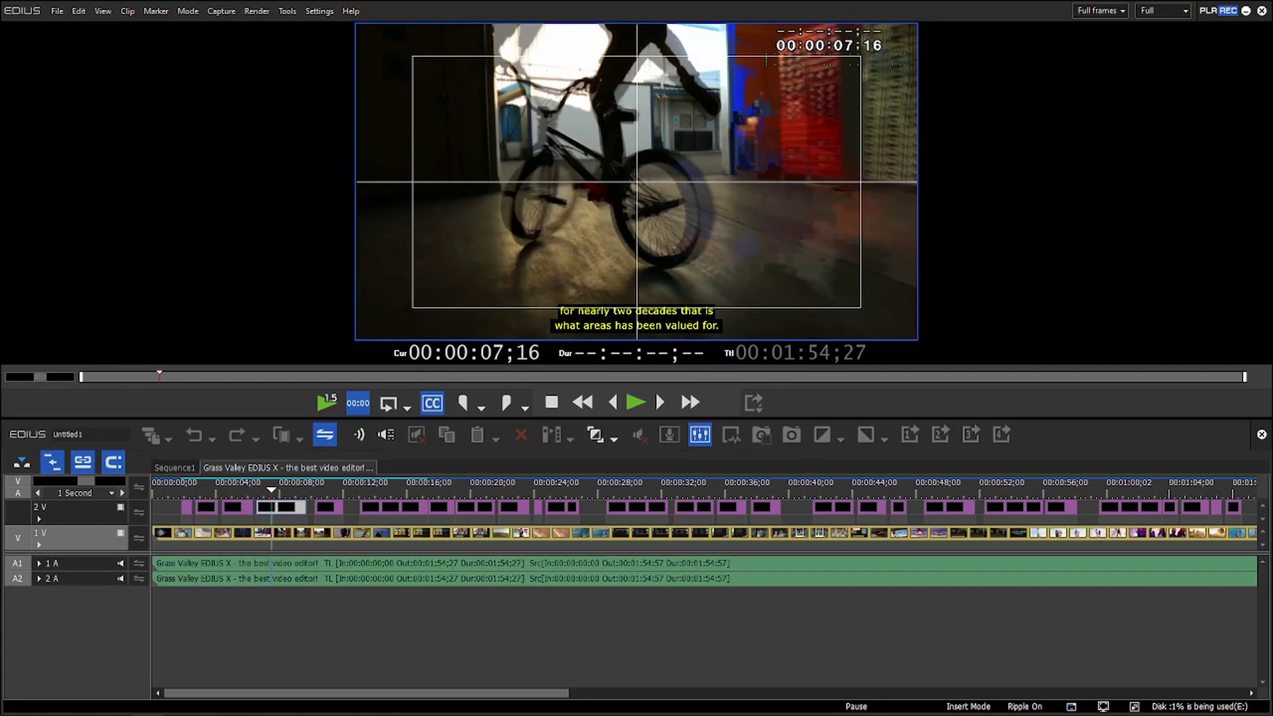
pyautogui.press('F7')
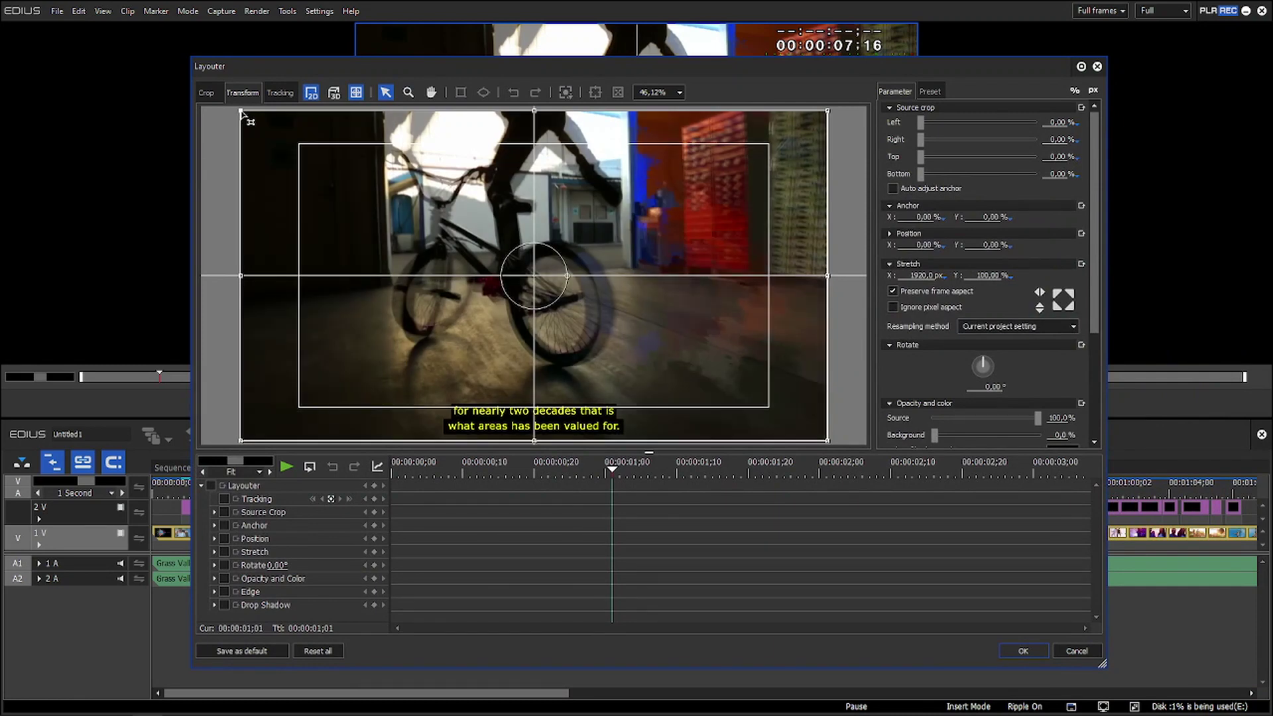
pyautogui.moveTo(589, 329); pyautogui.dragTo(591, 302)
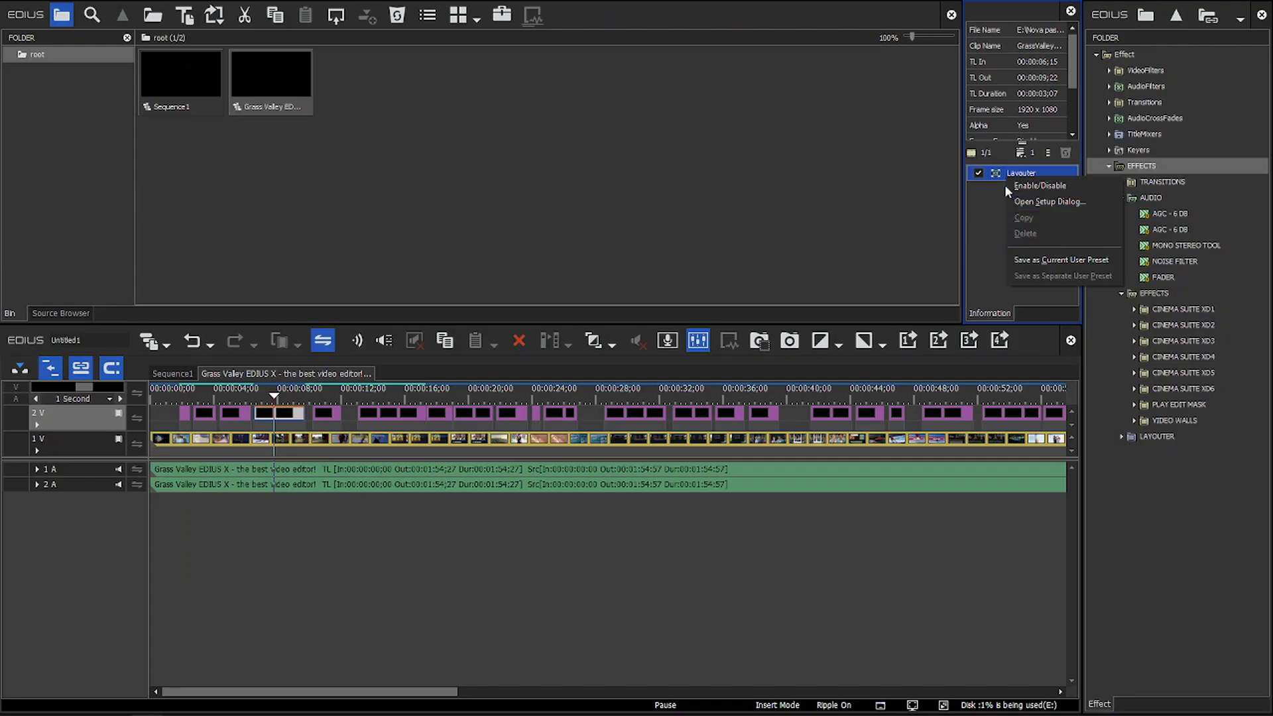
# Apply the adjusted subtitle clip's Layouter settings to all the subtitle clips on track 2 V.
pyautogui.click(997, 170)
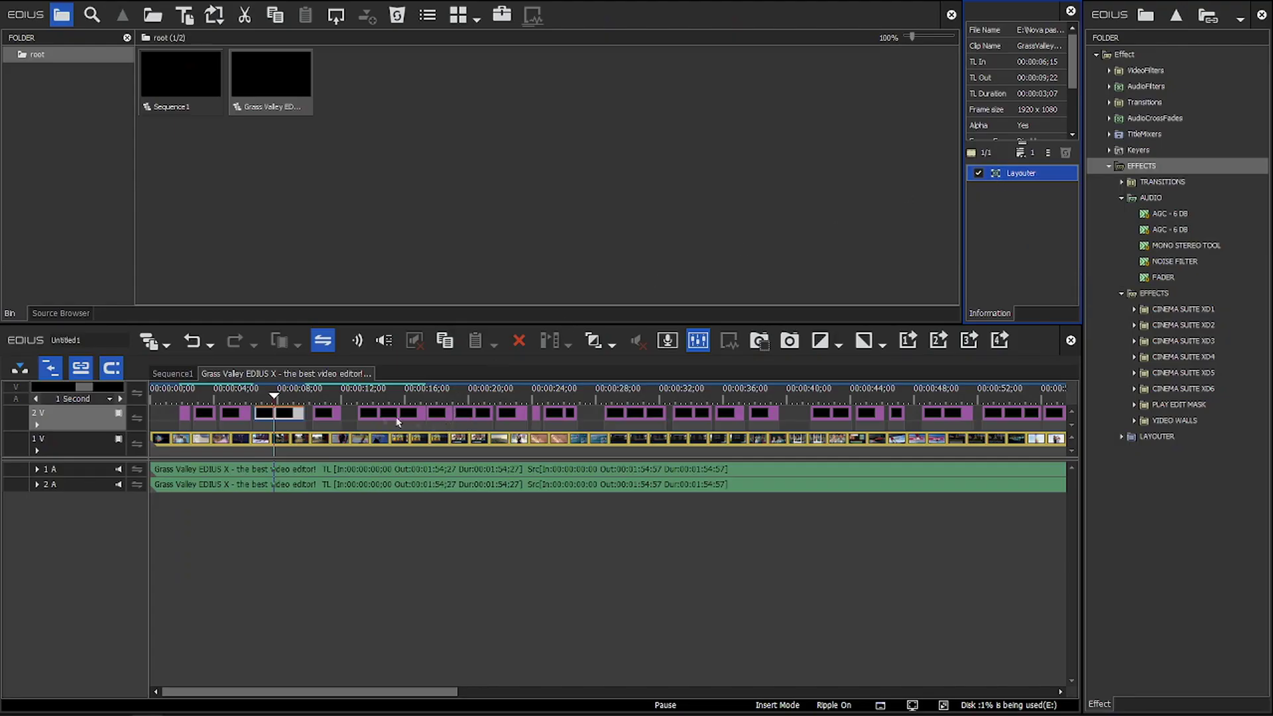
pyautogui.click(436, 409)
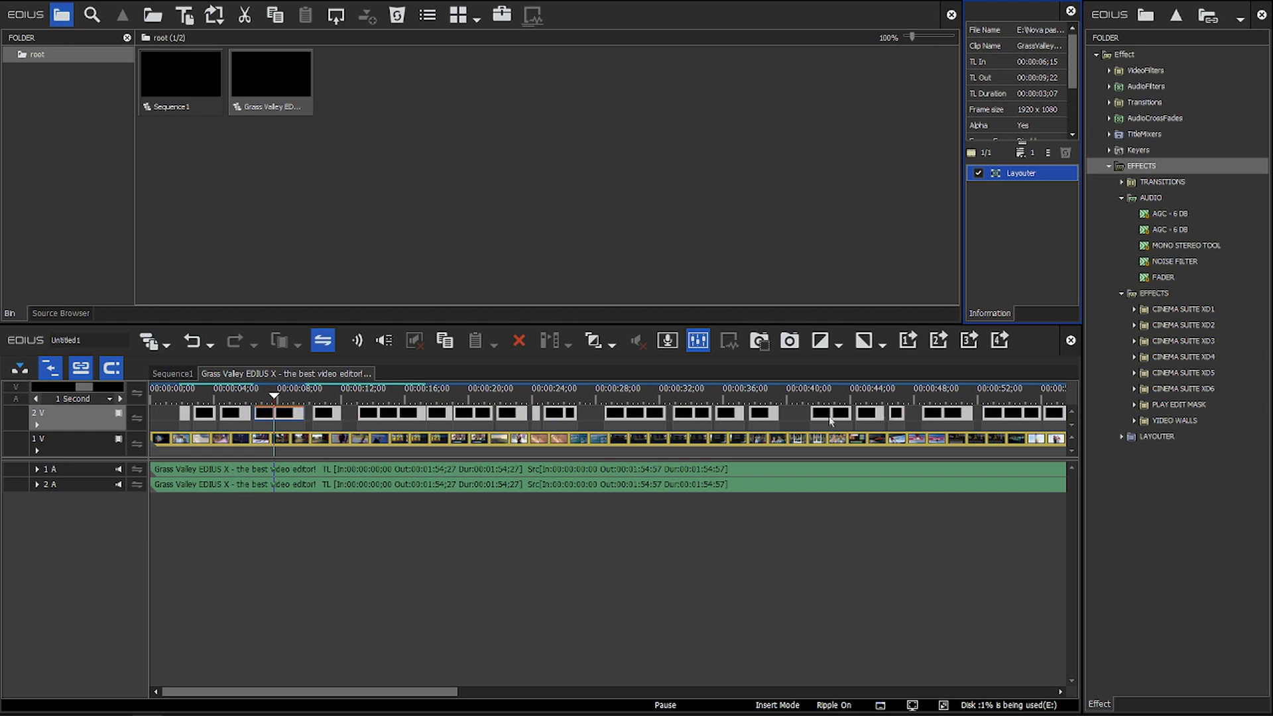
pyautogui.moveTo(1021, 174); pyautogui.dragTo(963, 416)
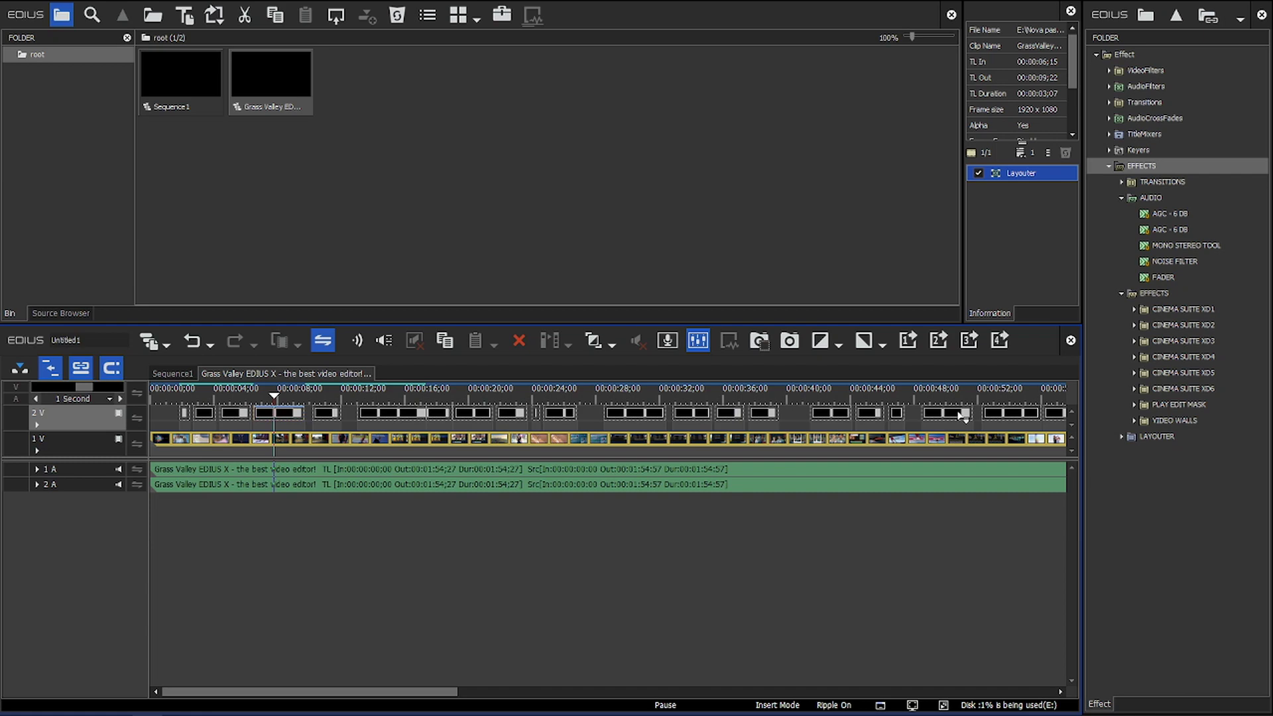
pyautogui.moveTo(963, 416); pyautogui.dragTo(957, 412)
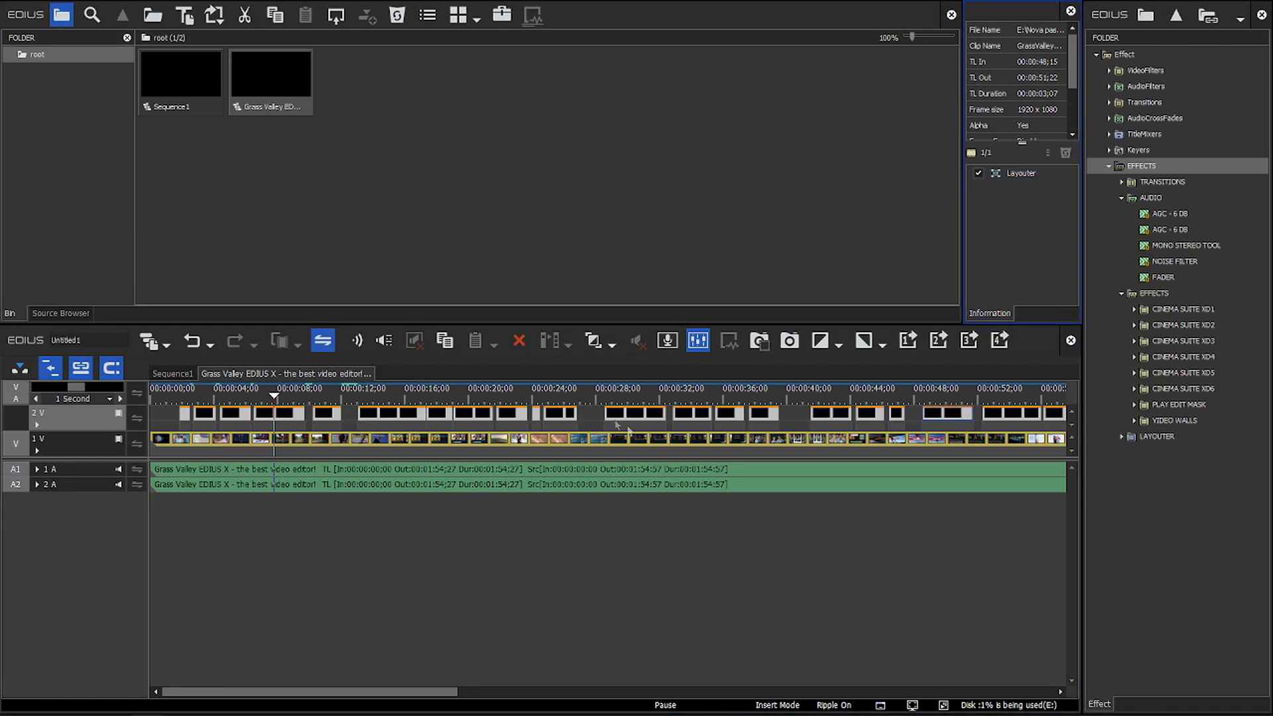
# Check the repositioned subtitles at several points of the timeline in an enlarged preview, then play the sequence from the start.
pyautogui.moveTo(428, 392); pyautogui.dragTo(376, 392)
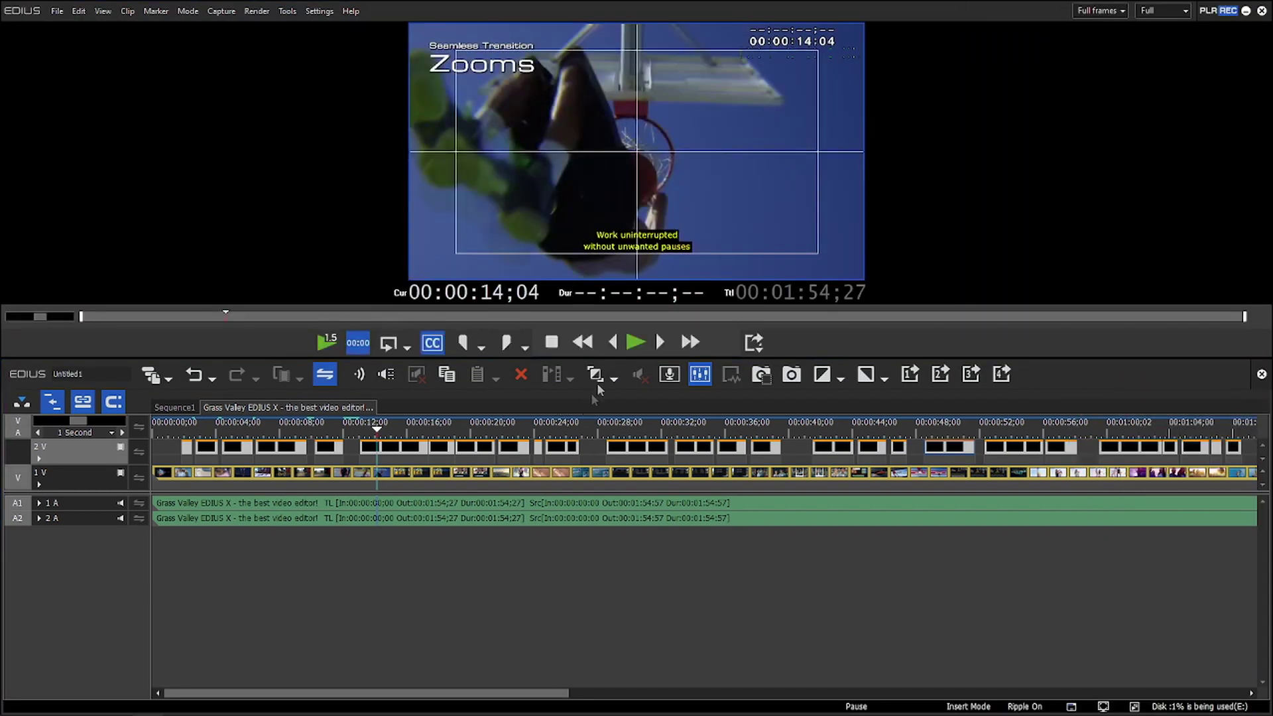
pyautogui.moveTo(630, 361); pyautogui.dragTo(628, 445)
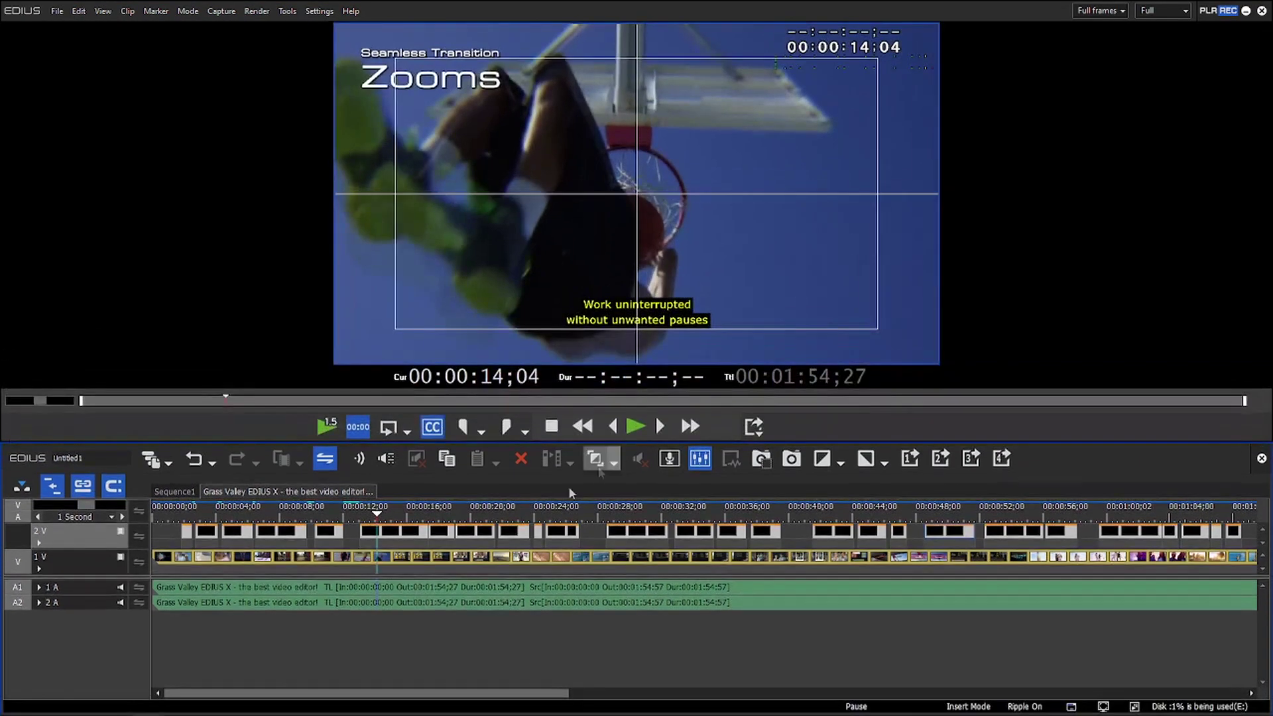
pyautogui.click(358, 518)
pyautogui.click(183, 518)
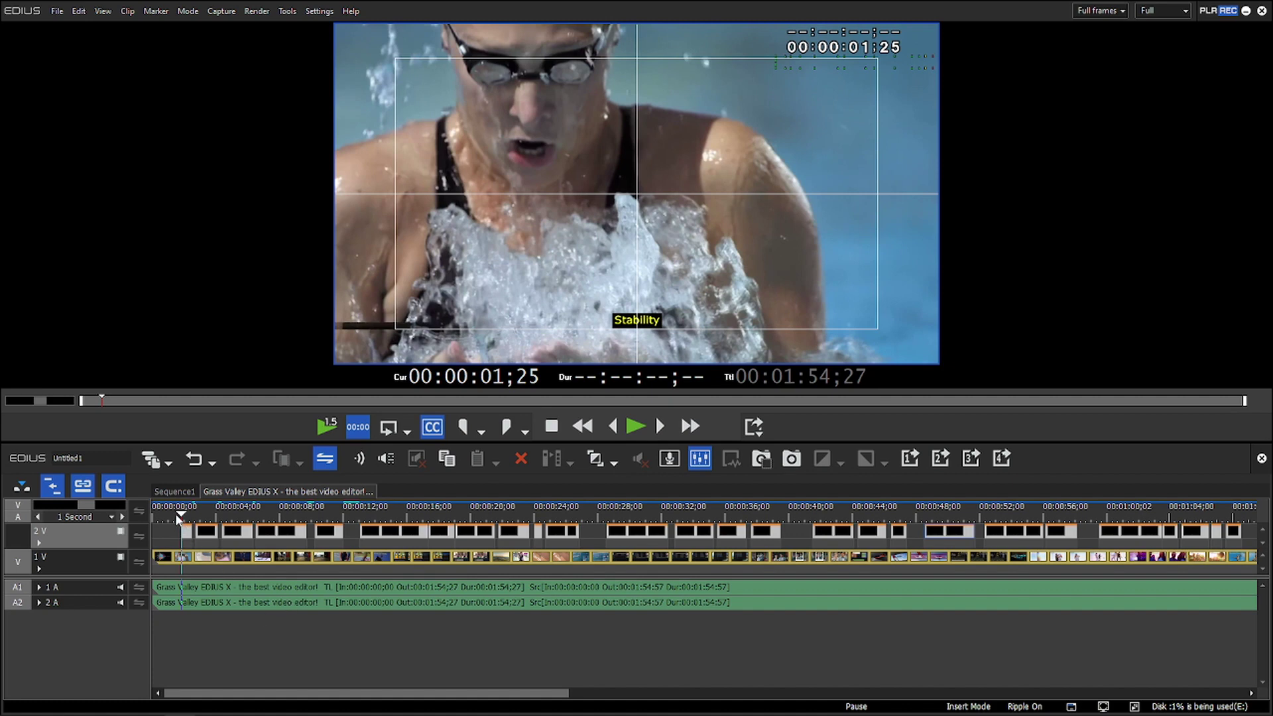
pyautogui.press('Home')
pyautogui.press('space')
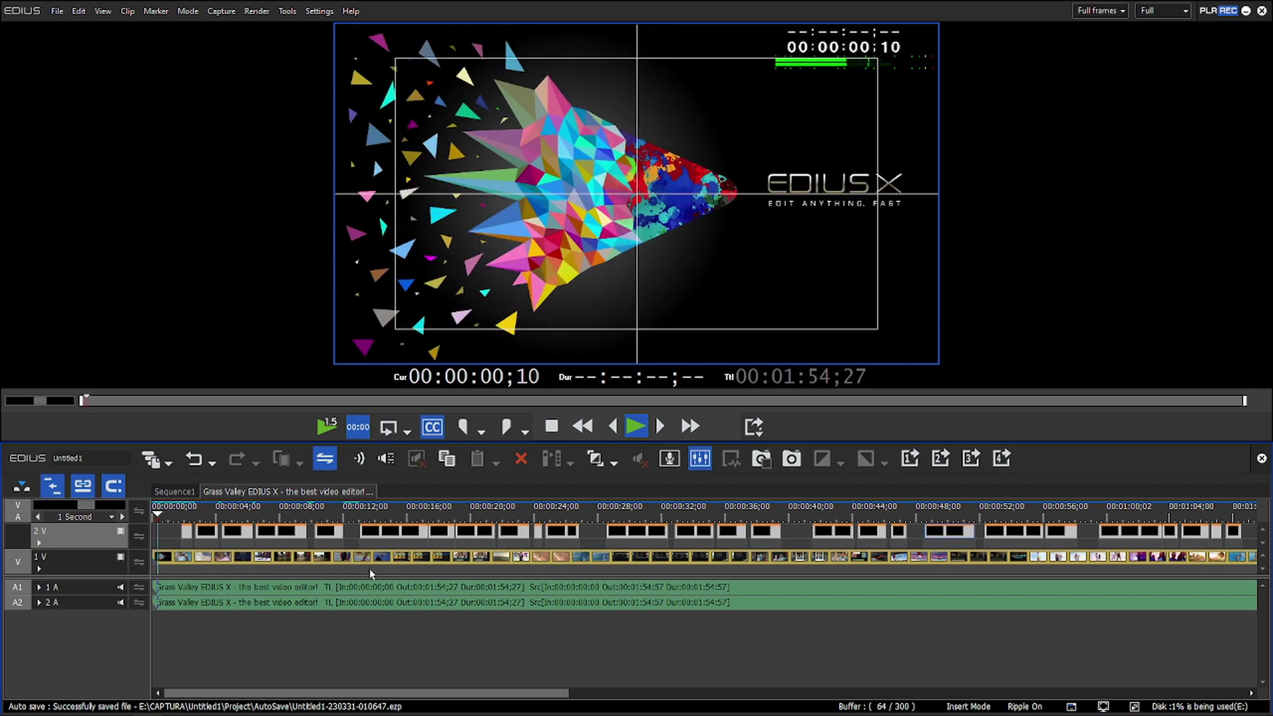